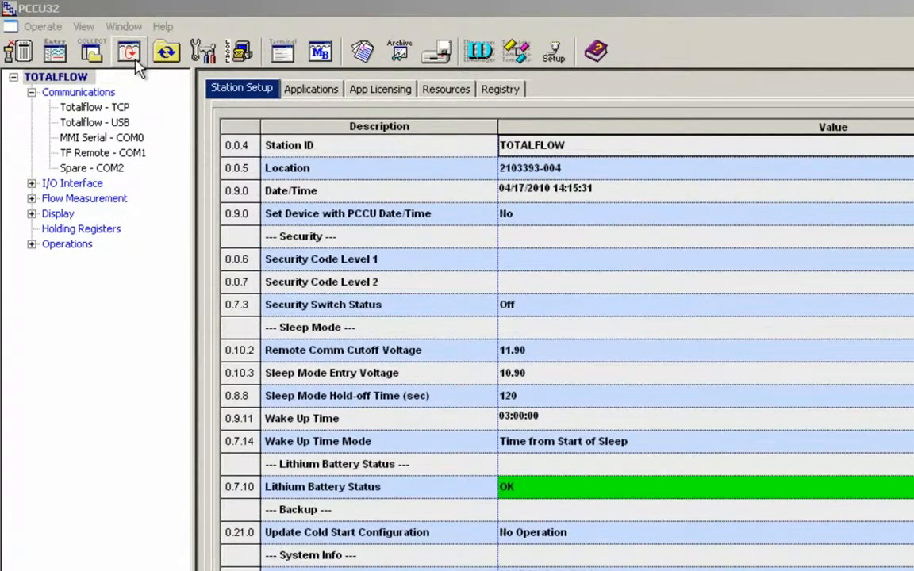
Step: Add a Static Pressure entry to the empty Monitor 2 page of the Monitor display
click(134, 62)
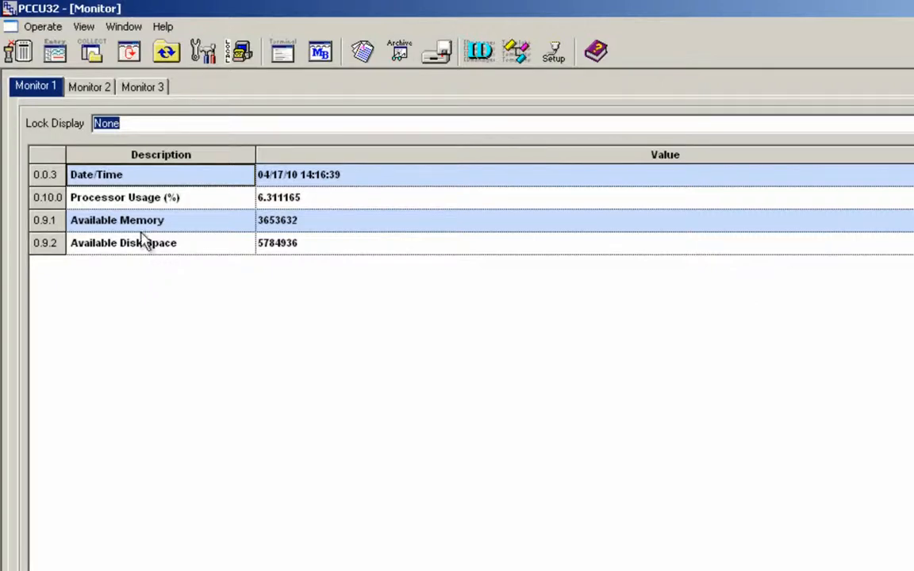
click(89, 87)
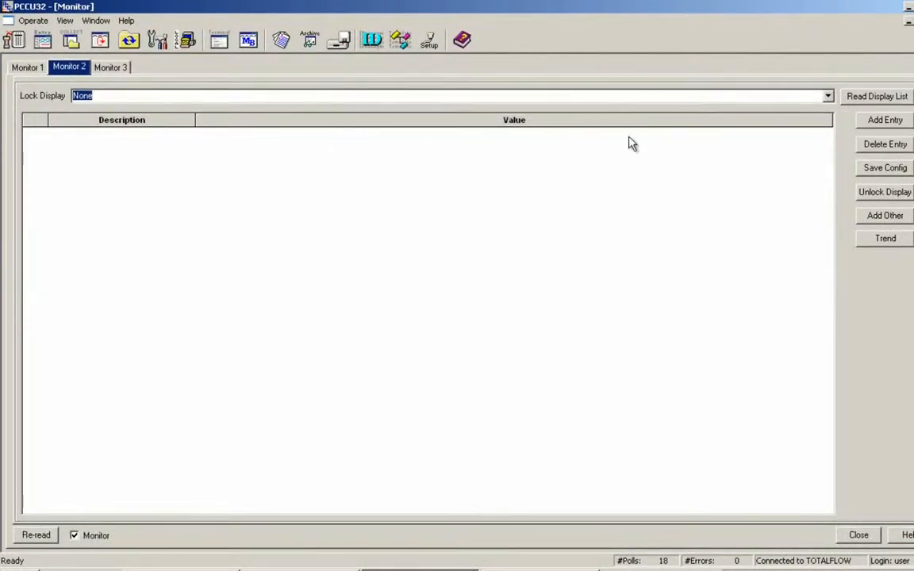
click(876, 127)
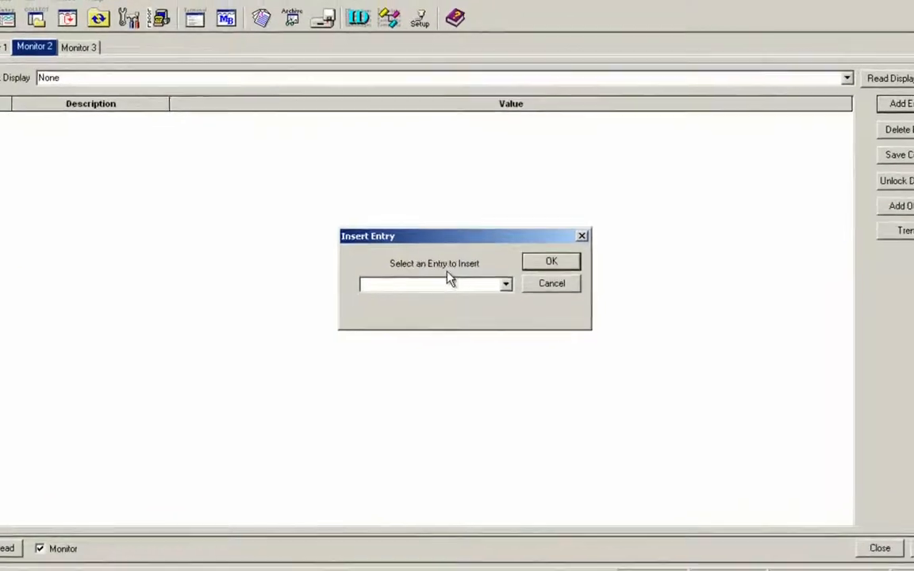
click(505, 283)
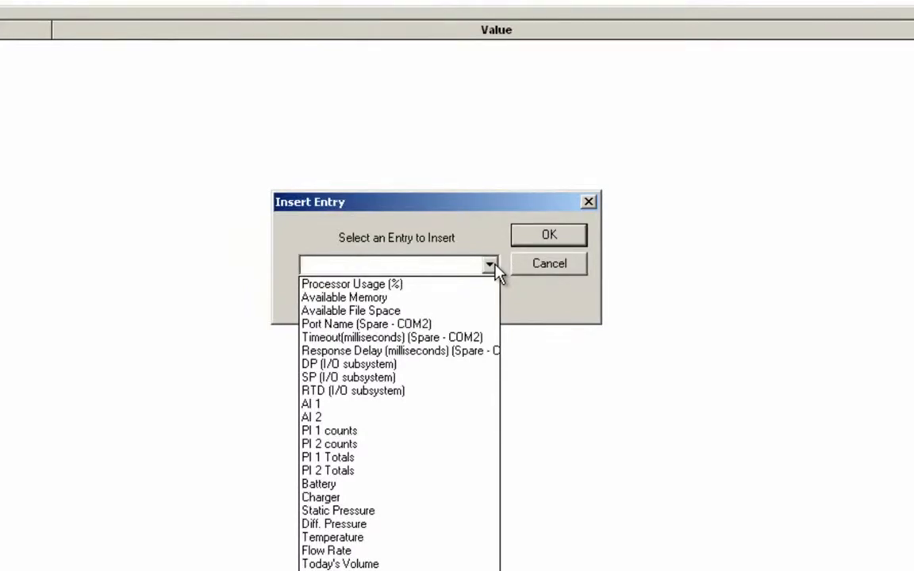
click(398, 514)
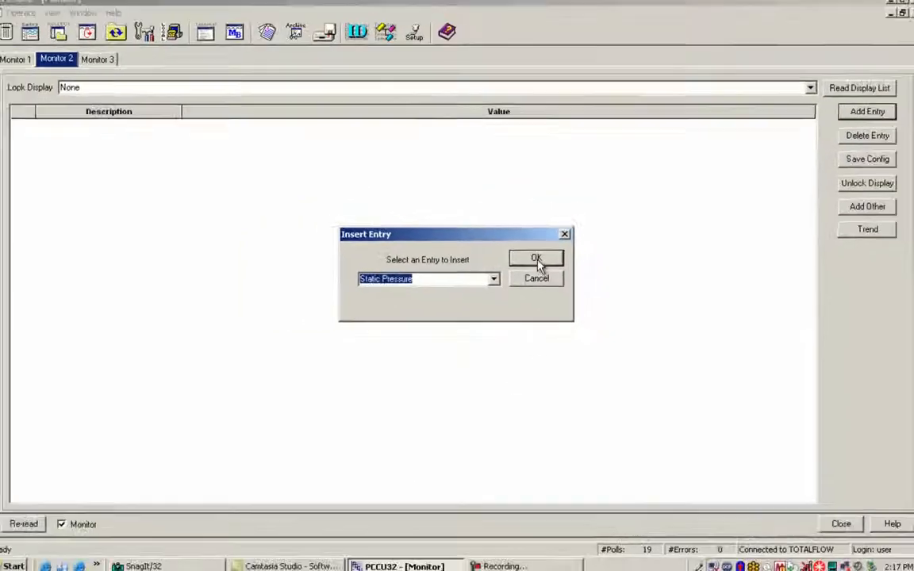
click(536, 260)
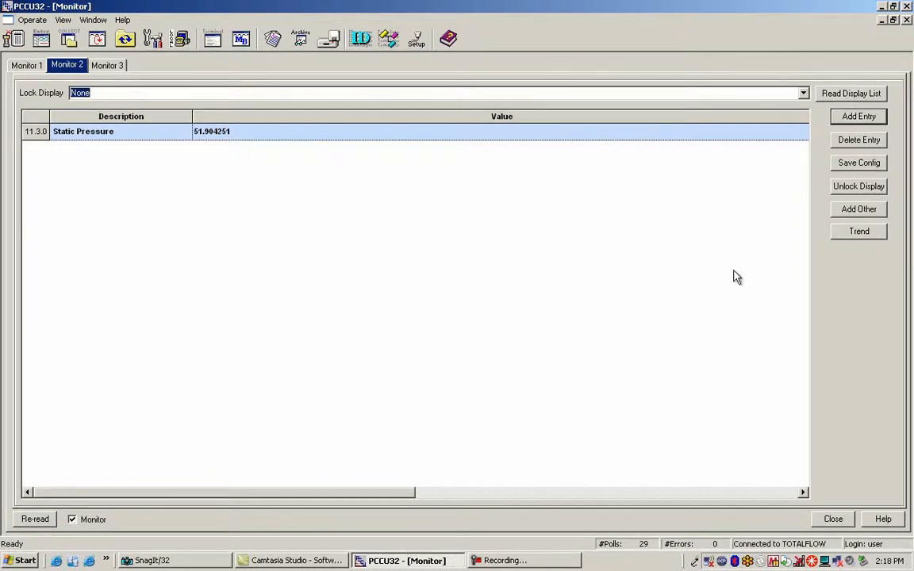
Step: Start a trend of Static Pressure, widen its Date/Time column to show full timestamps, and display the trend as a graph
click(855, 242)
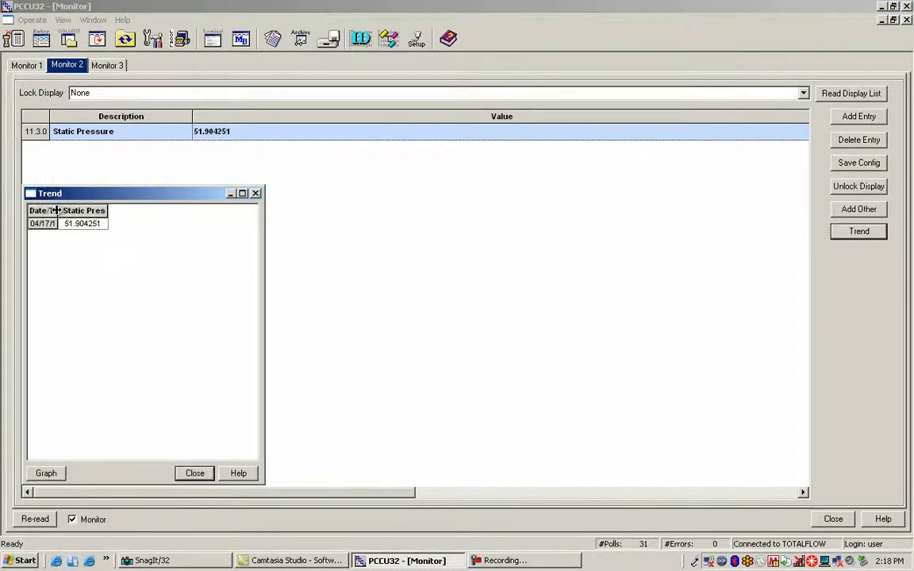
drag(57, 210, 72, 210)
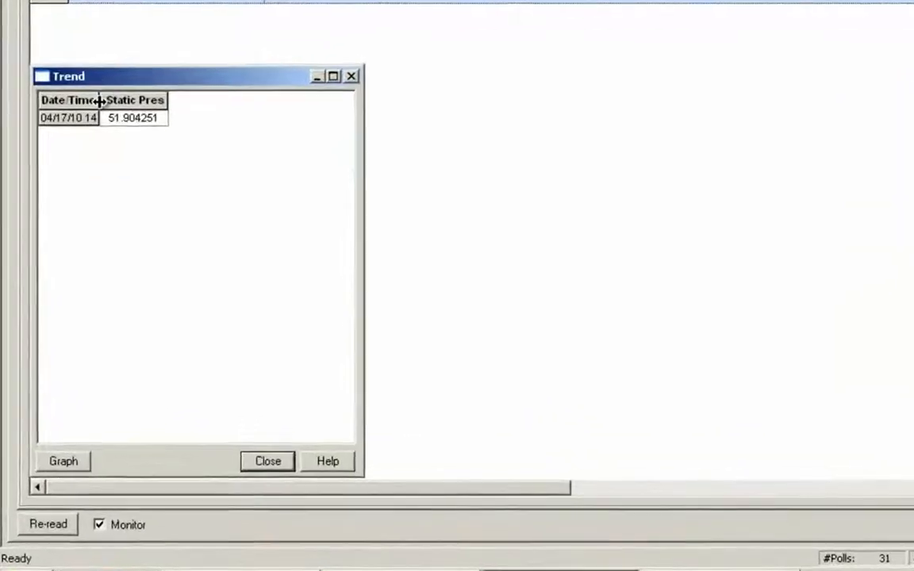
drag(99, 100, 150, 96)
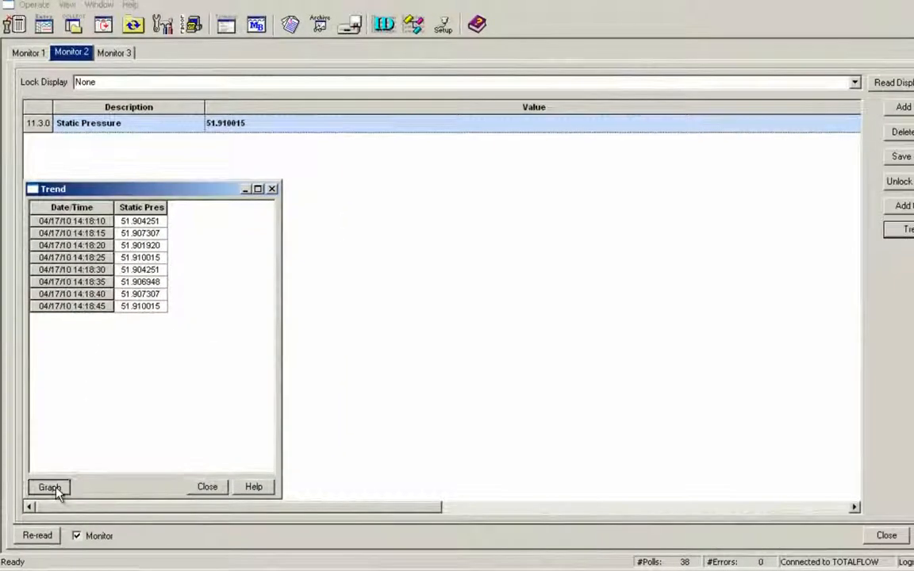
click(50, 488)
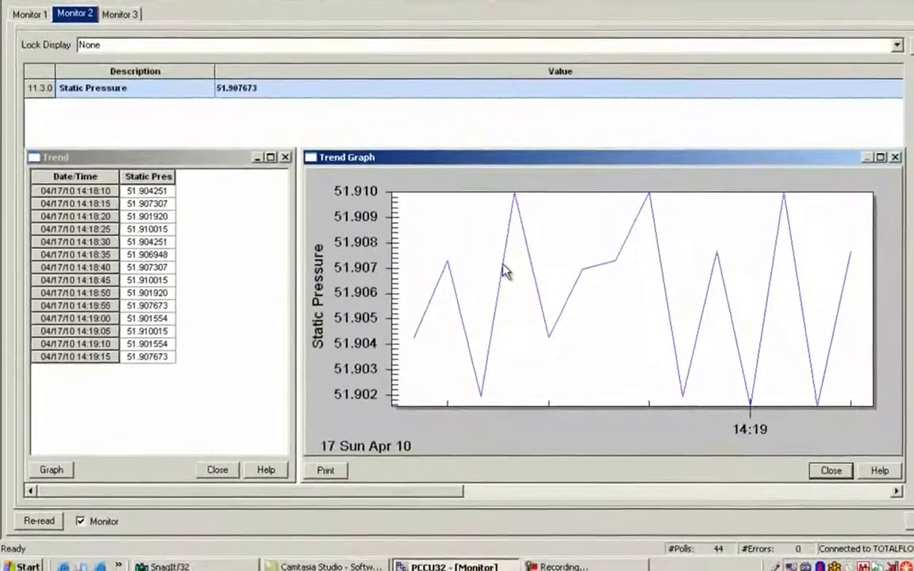
Step: Customize the trend graph's Static Pressure axis with Auto Range for Best Fit on and the line width set to Thick
double_click(506, 270)
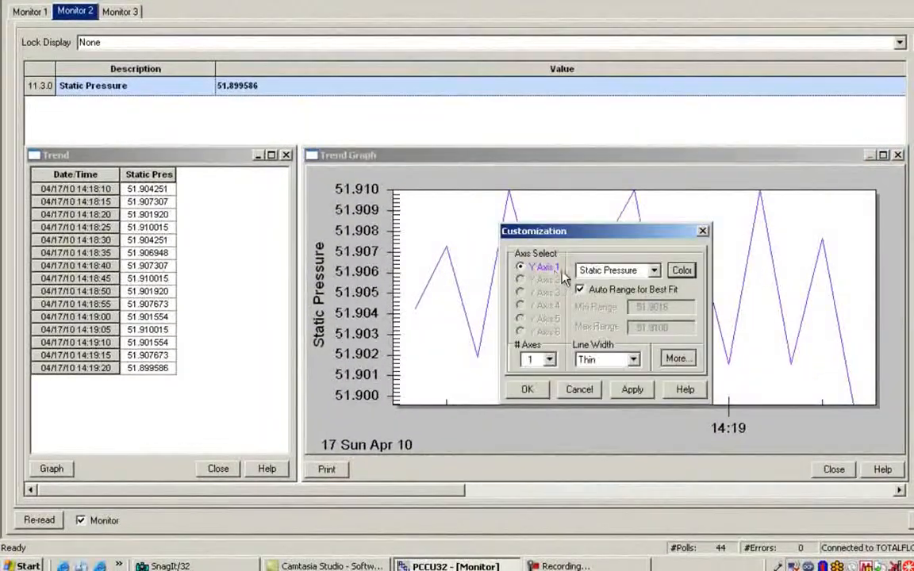
click(655, 272)
click(627, 285)
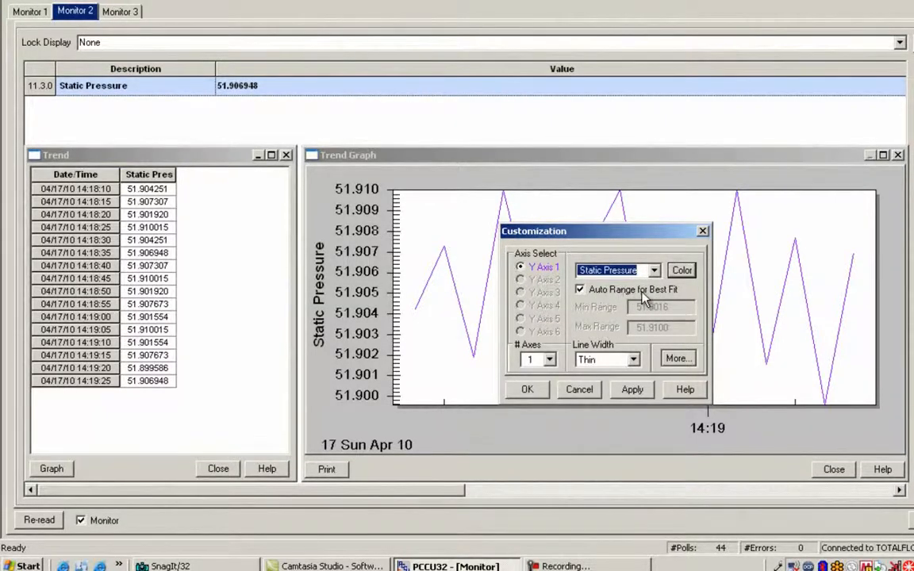
click(581, 290)
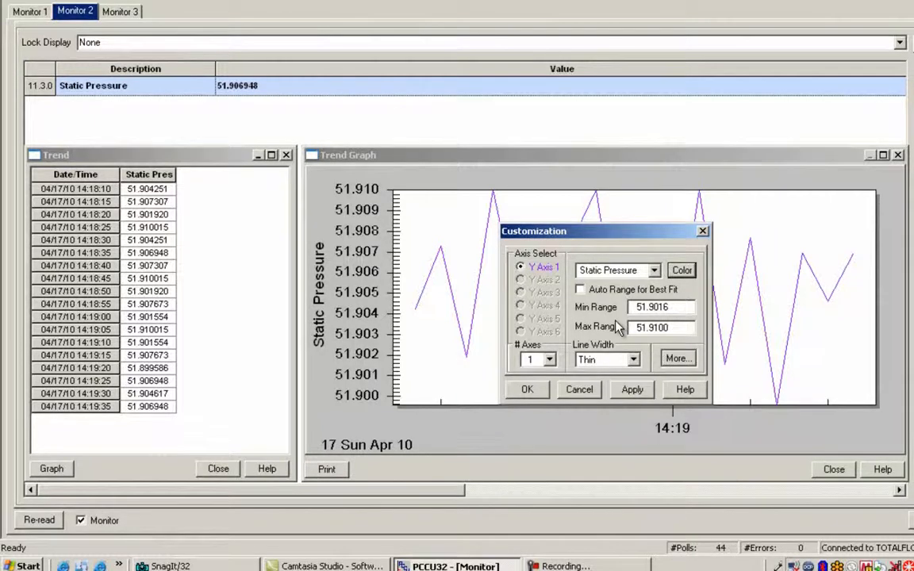
click(580, 290)
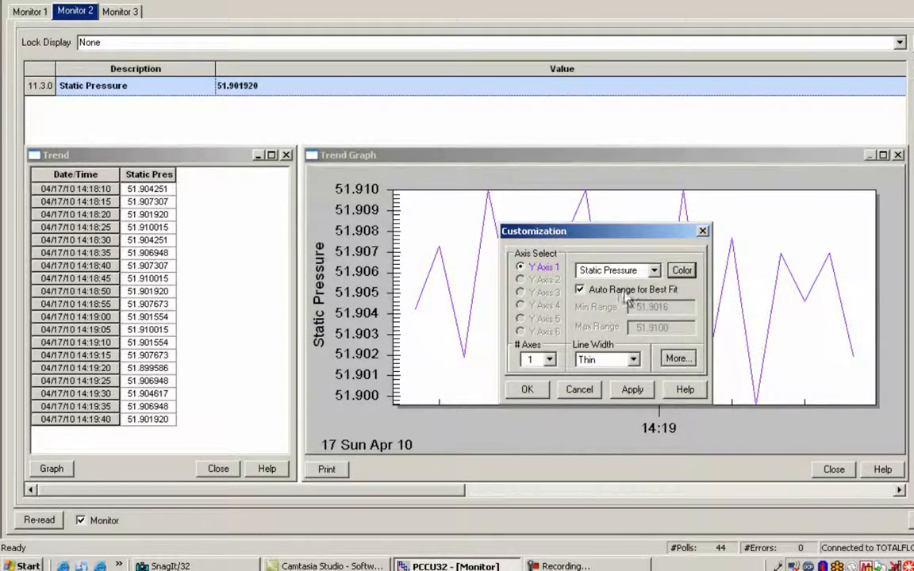
click(633, 361)
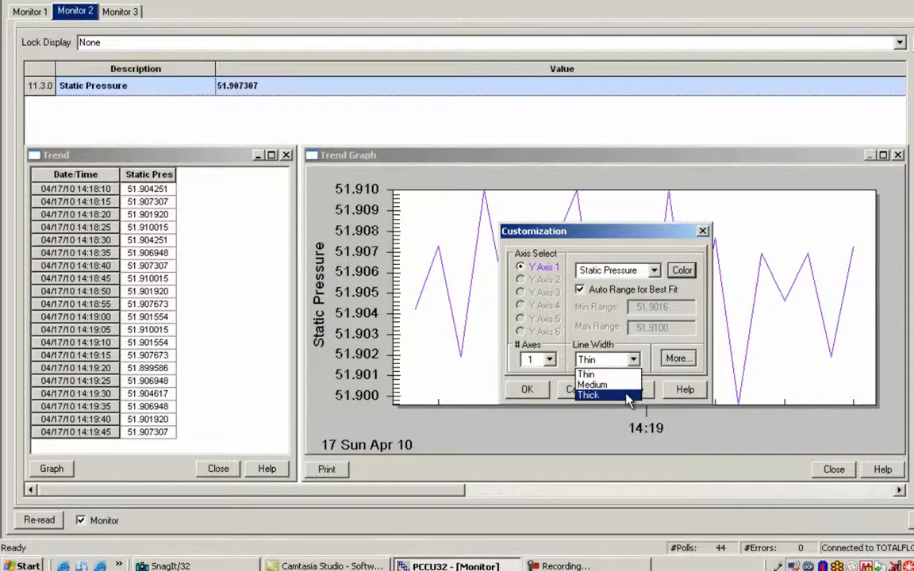
click(627, 397)
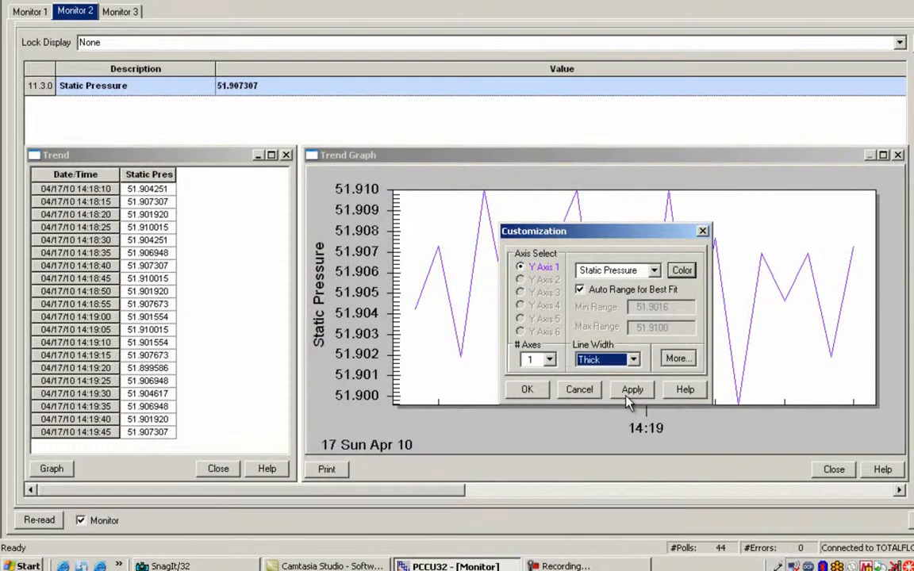
click(634, 389)
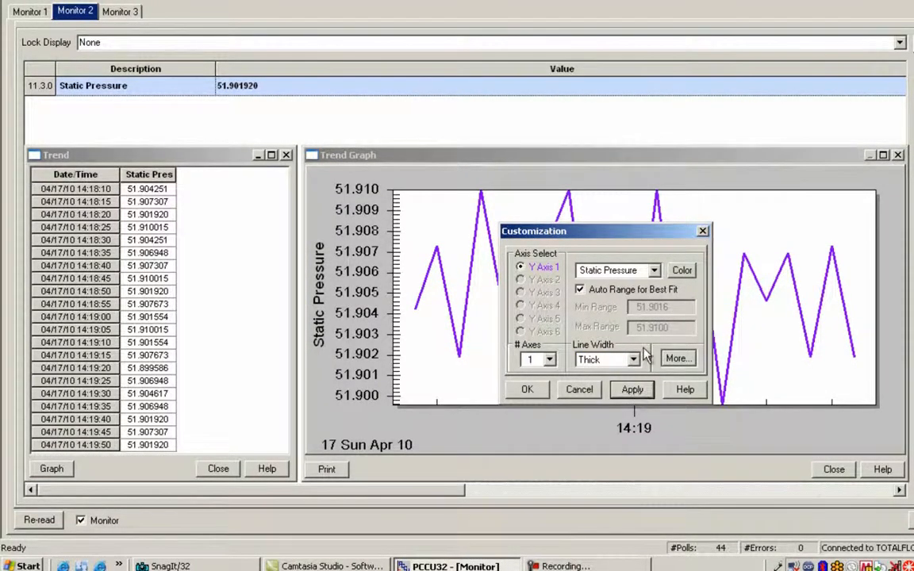
Step: Change the Static Pressure line color to red
click(680, 270)
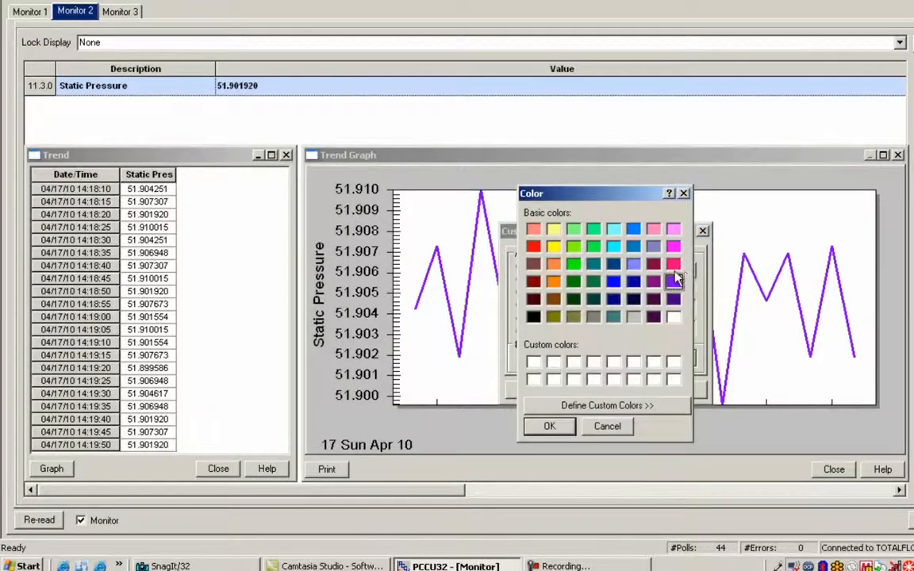
drag(612, 198, 669, 223)
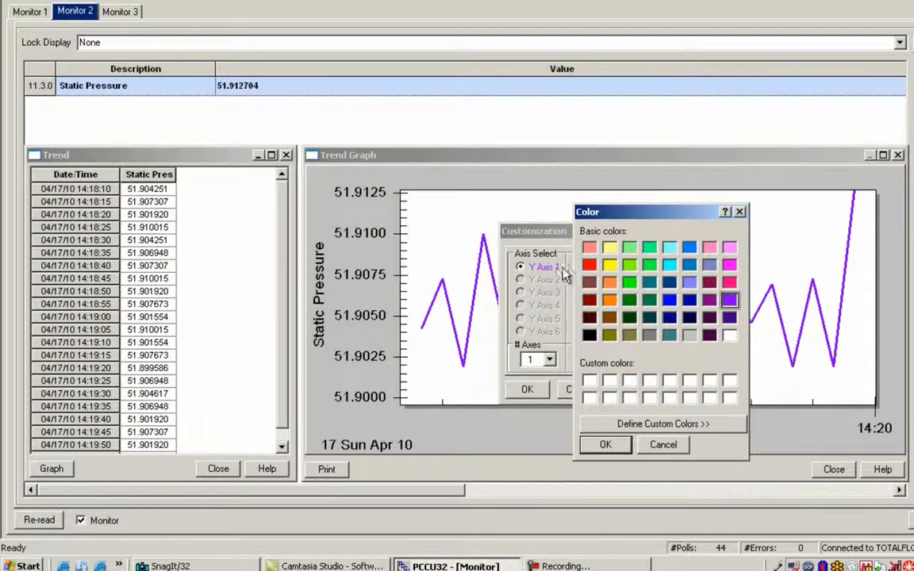
click(589, 265)
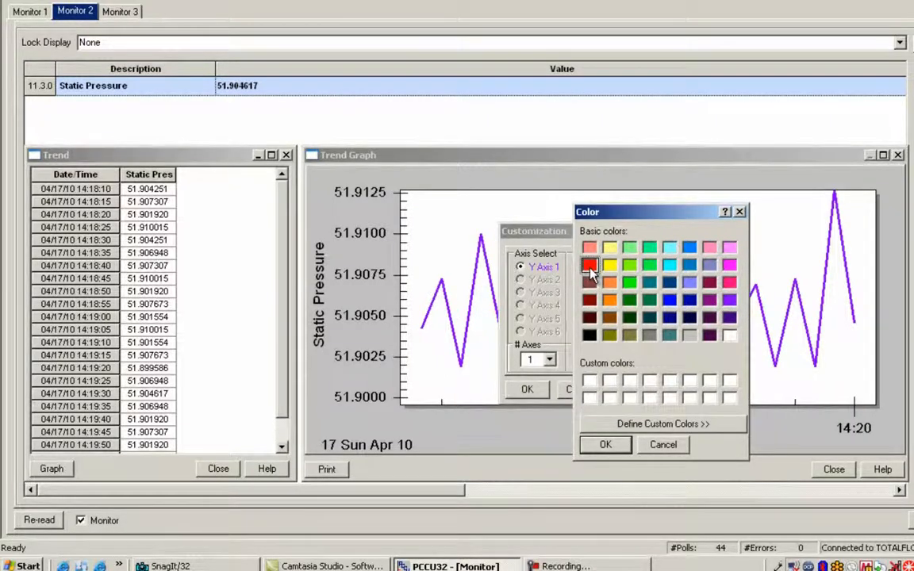
click(606, 444)
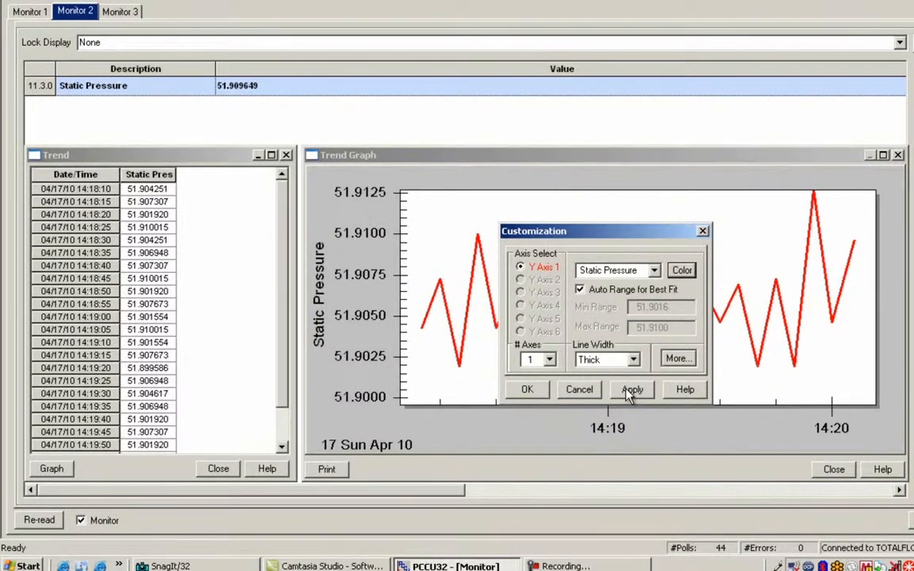
Step: Apply the Bar plot style to the Static Pressure graph and move the detailed customization dialog clear of the plot
click(676, 359)
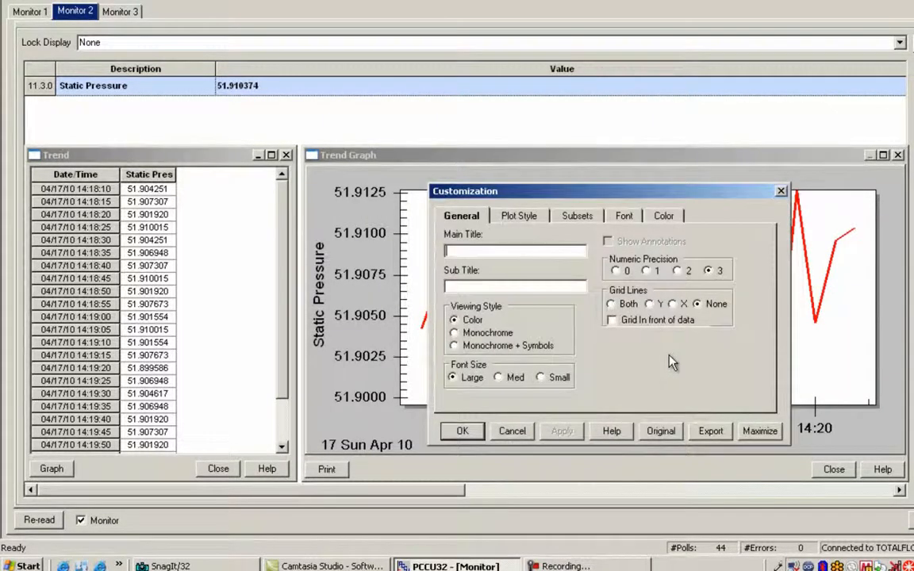
click(525, 223)
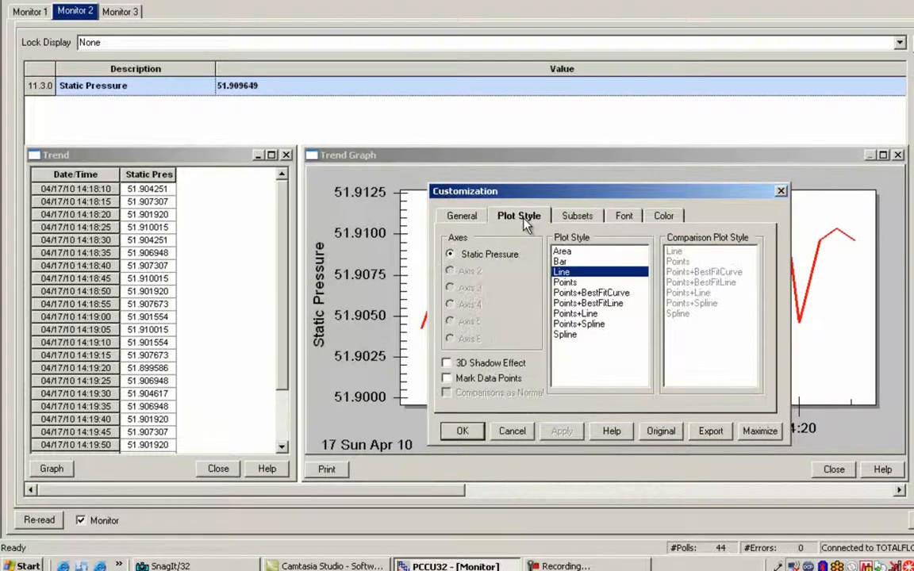
click(568, 261)
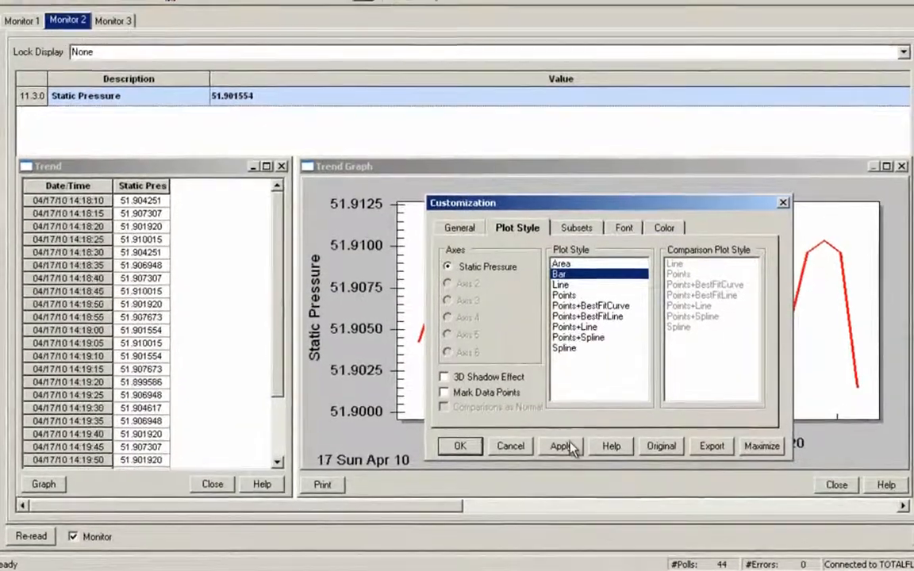
click(562, 431)
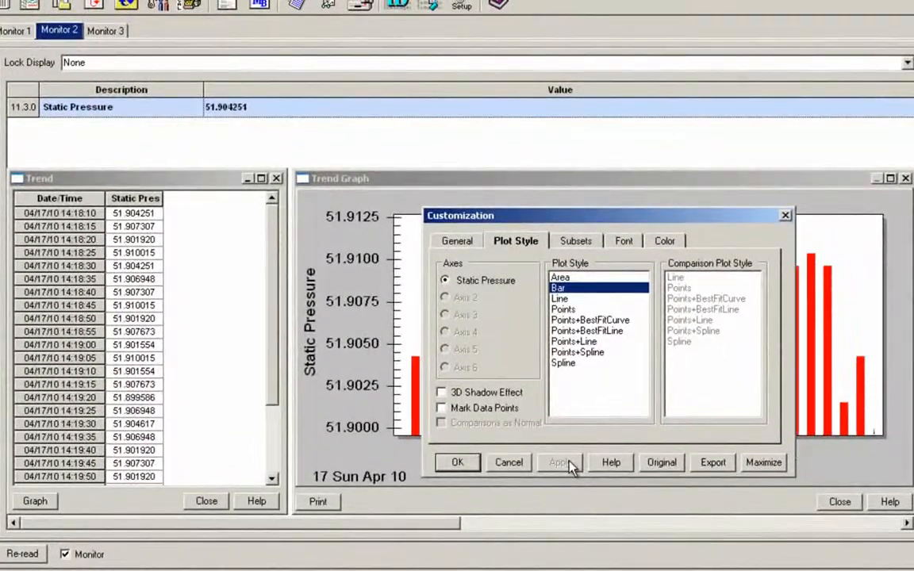
drag(603, 228, 237, 227)
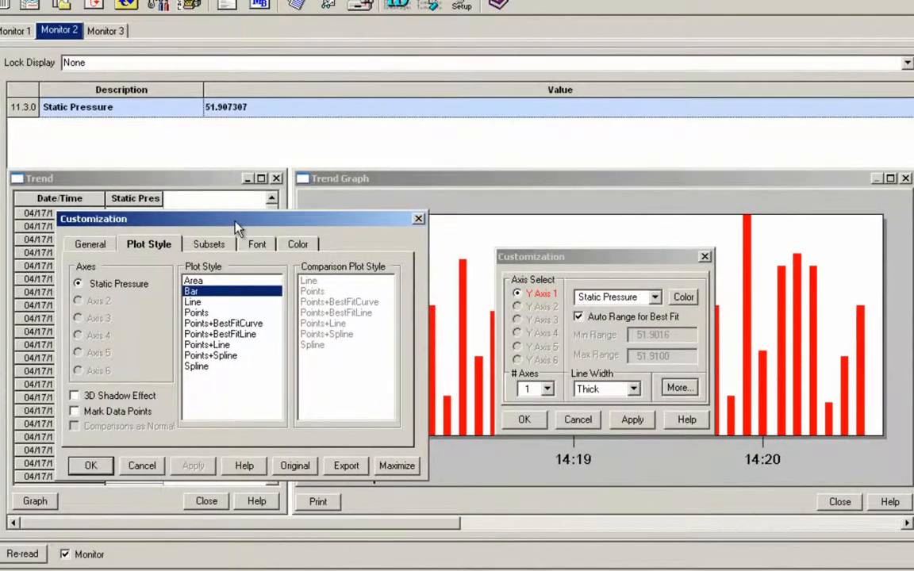
Step: Apply the Points plot style to the graph, switch it back to Line, and close the detailed customization dialog
click(204, 314)
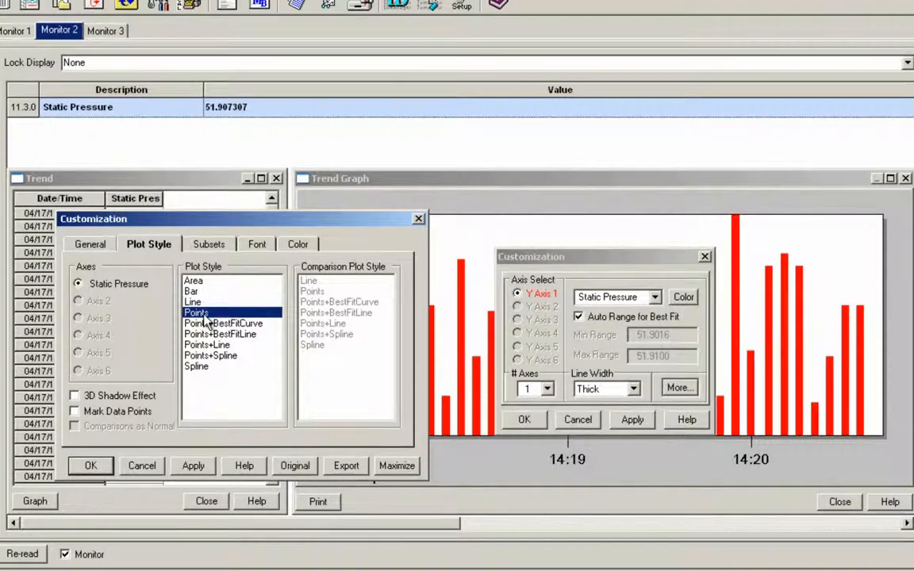
click(193, 465)
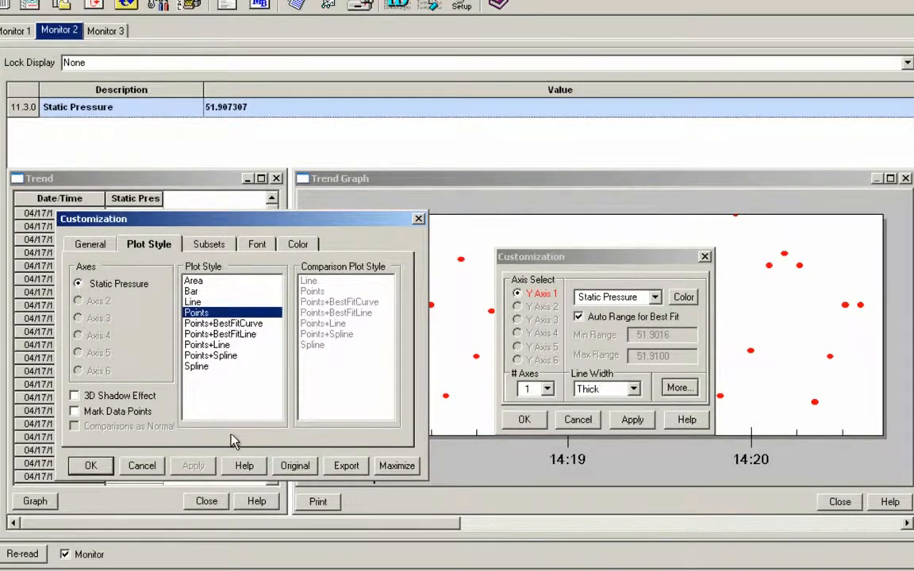
click(193, 302)
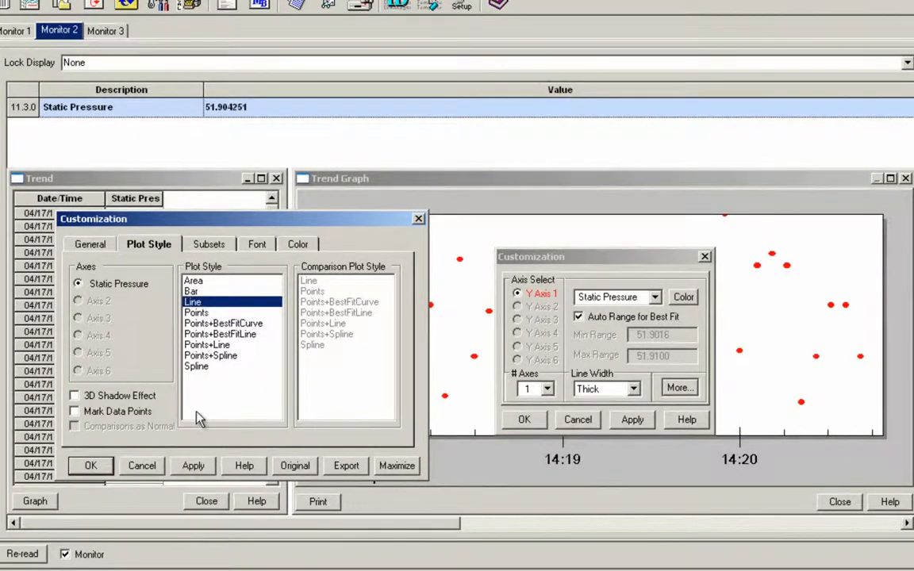
click(193, 465)
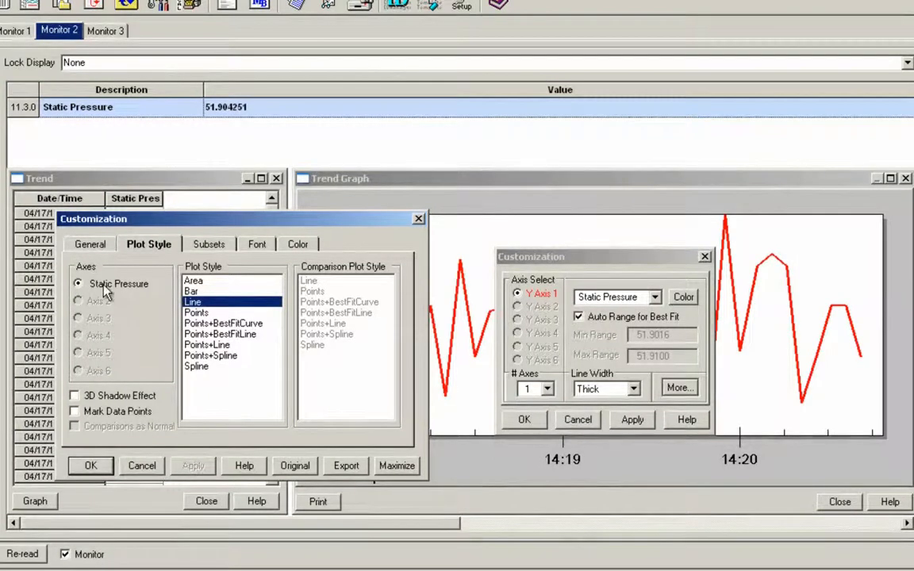
click(95, 244)
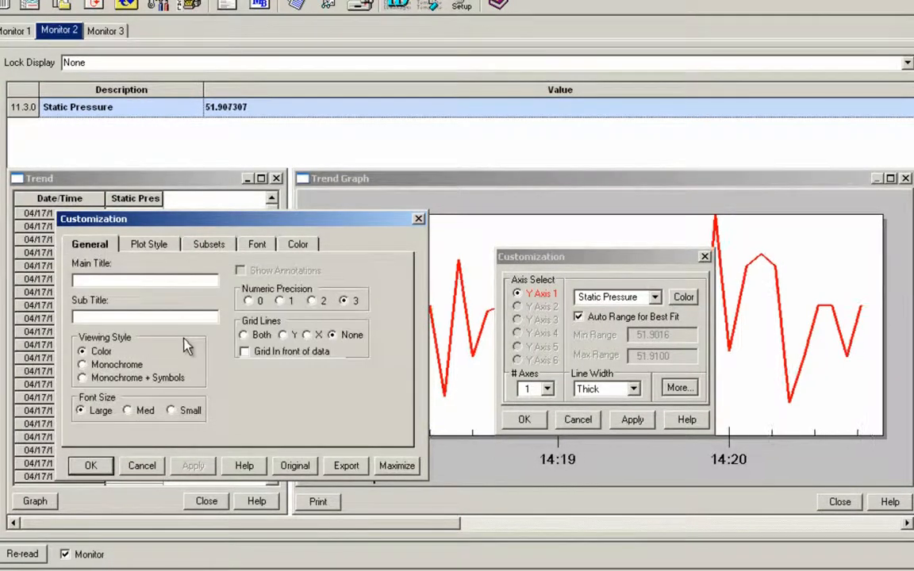
click(92, 466)
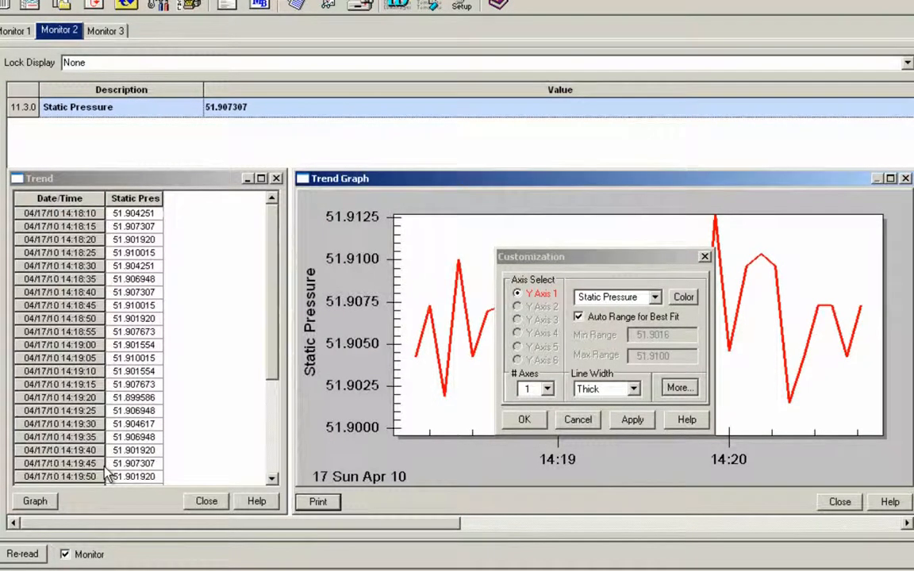
Step: Accept the graph customization and close both the trend graph and the trend table
click(532, 425)
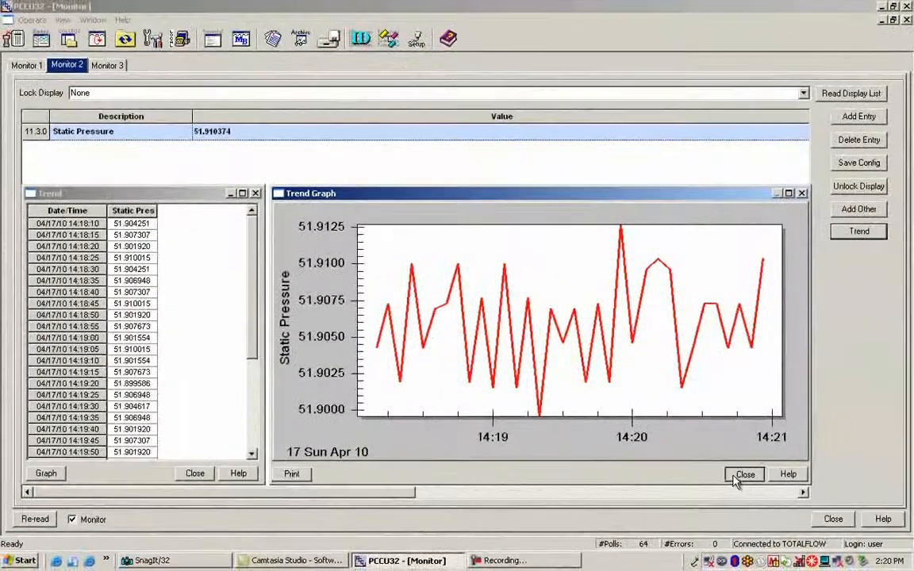
click(750, 481)
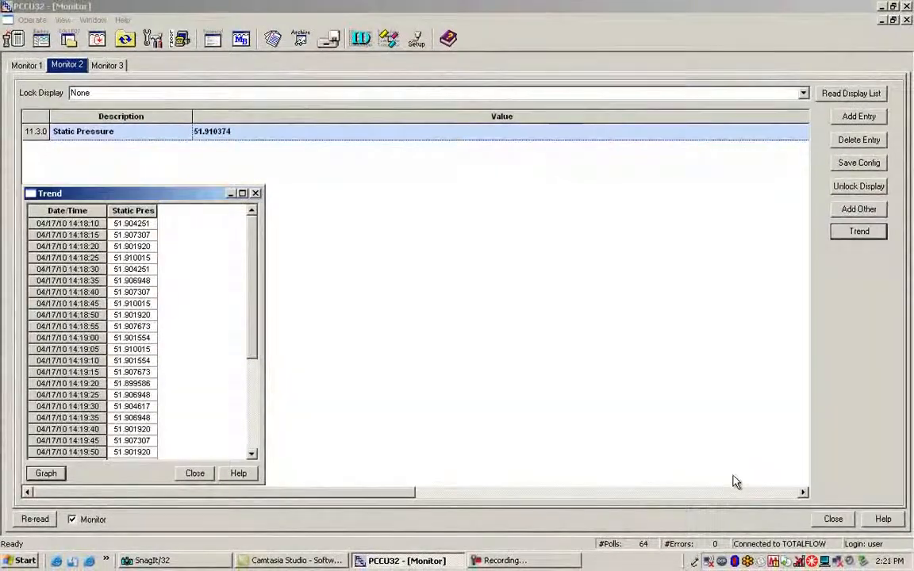
click(194, 473)
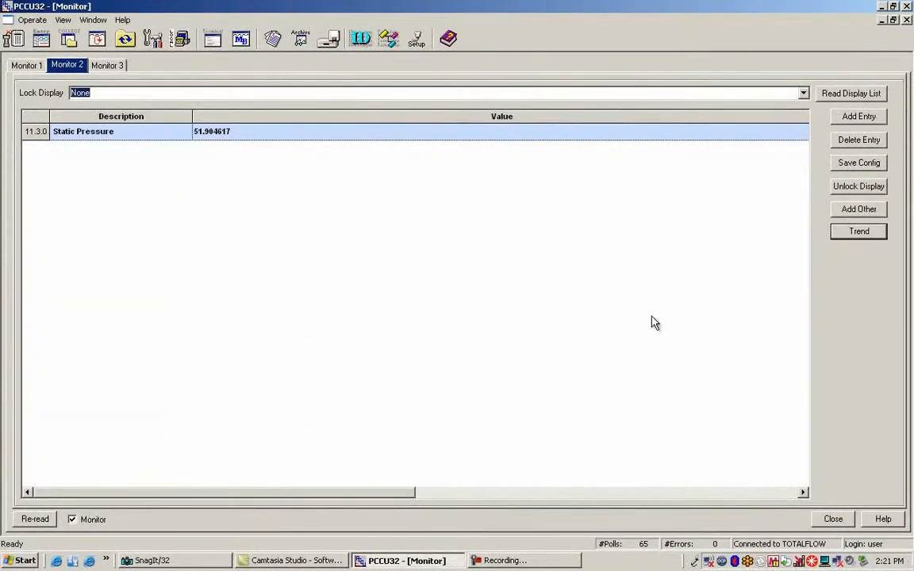
Step: Add the Diff. Pressure entry to the Monitor 2 list
click(847, 119)
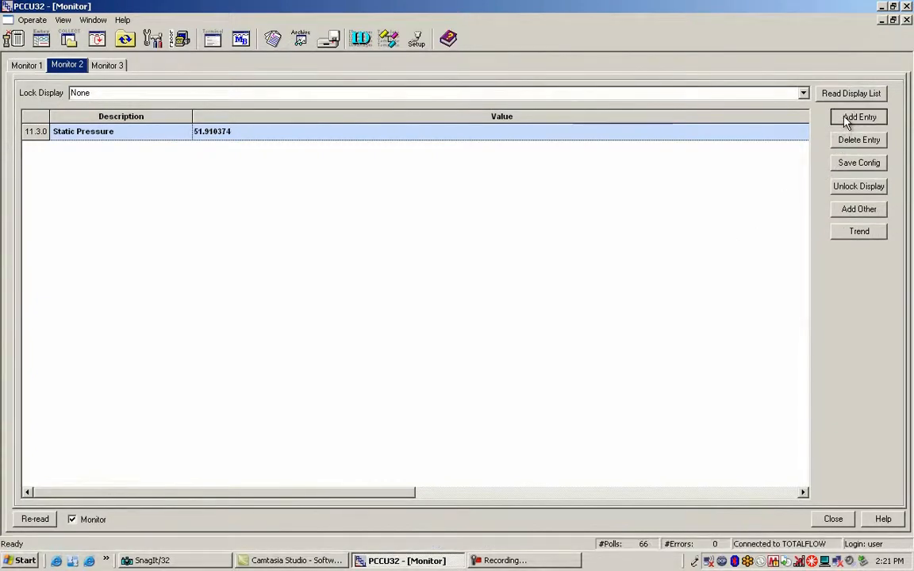
click(493, 282)
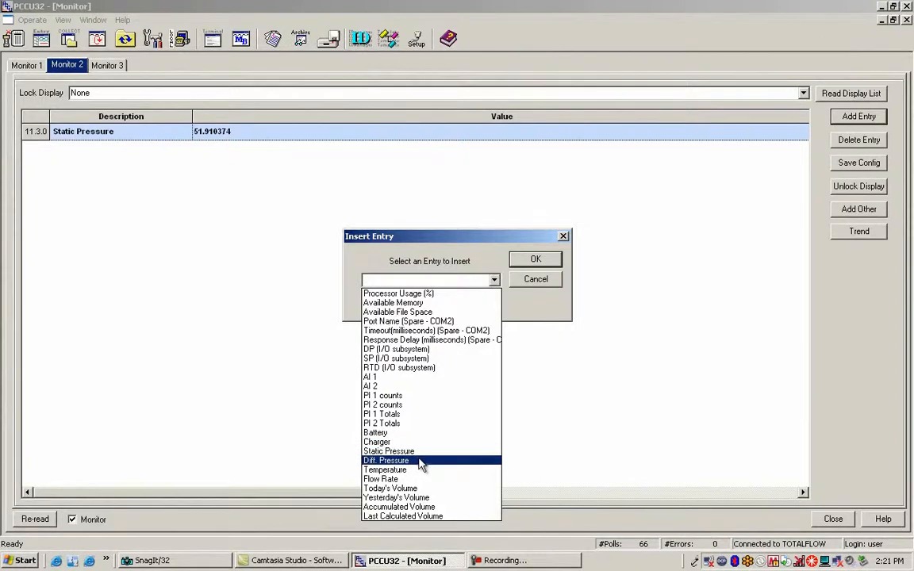
click(421, 464)
click(535, 264)
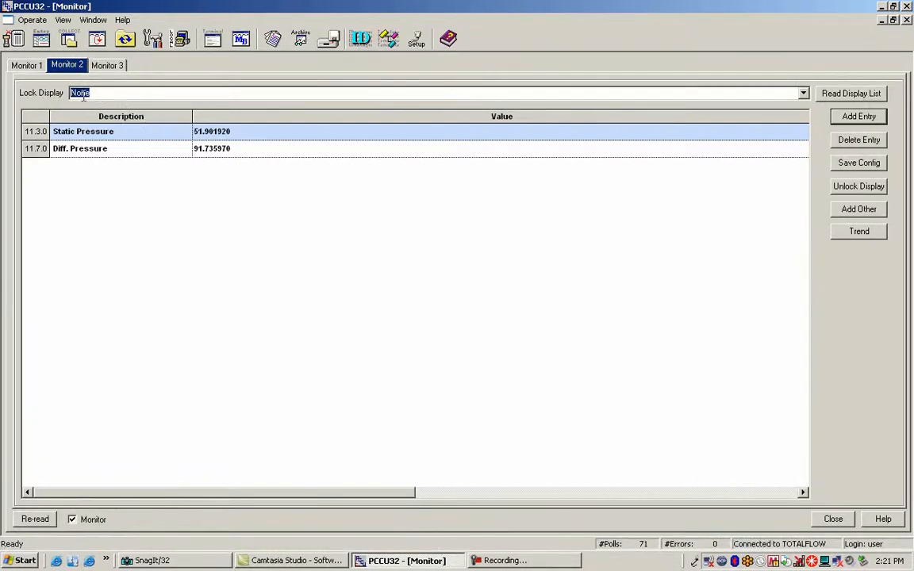
Step: Read the device's display list and lock the display on Tube 1 SP (AGA3-1)
click(805, 94)
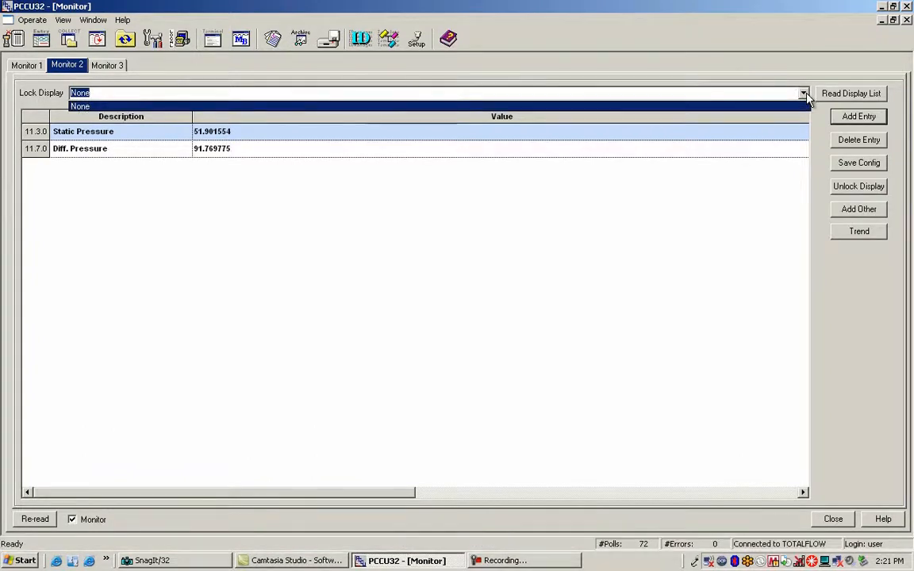
click(805, 93)
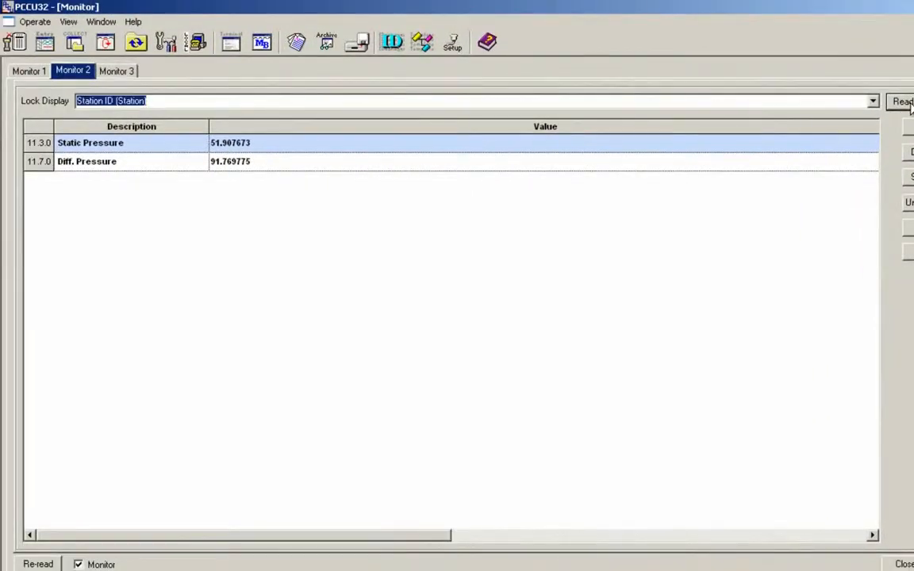
click(872, 102)
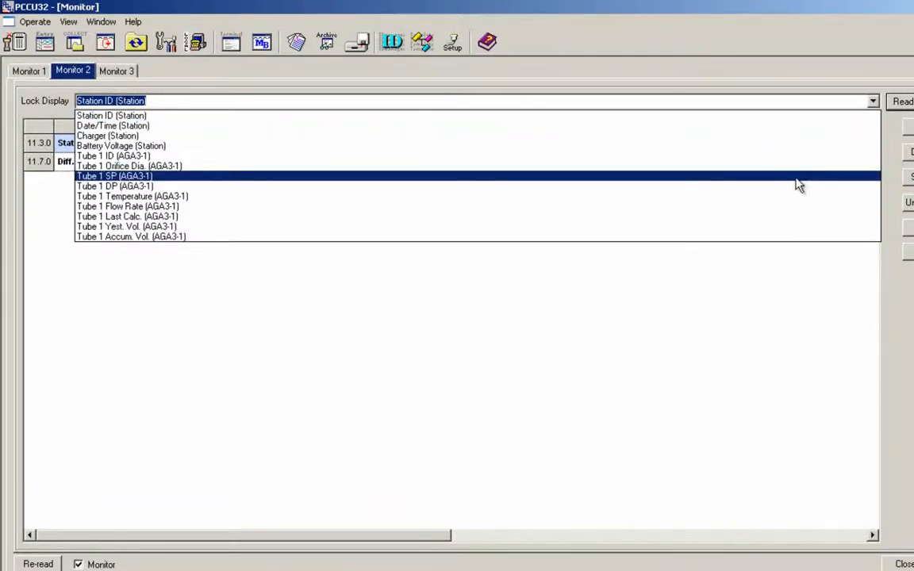
key(Escape)
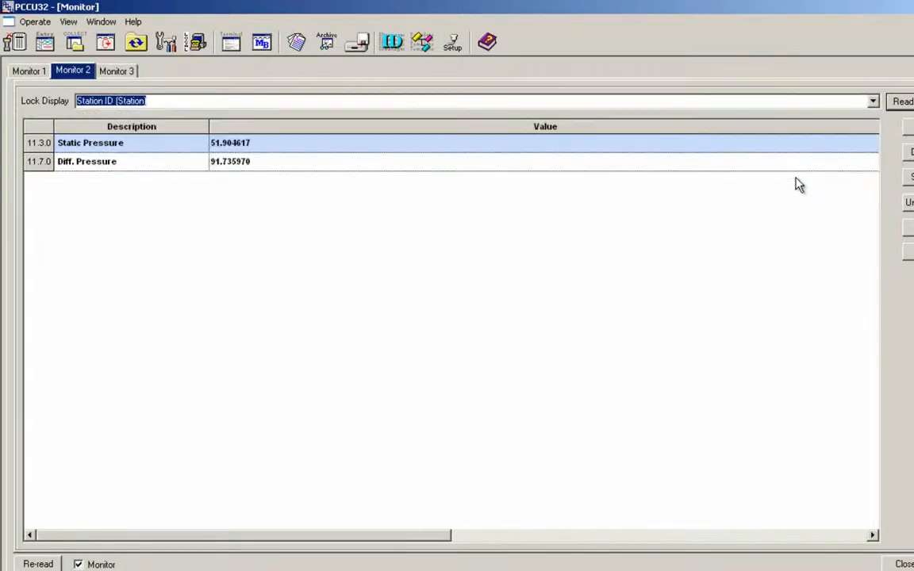
key(Down)
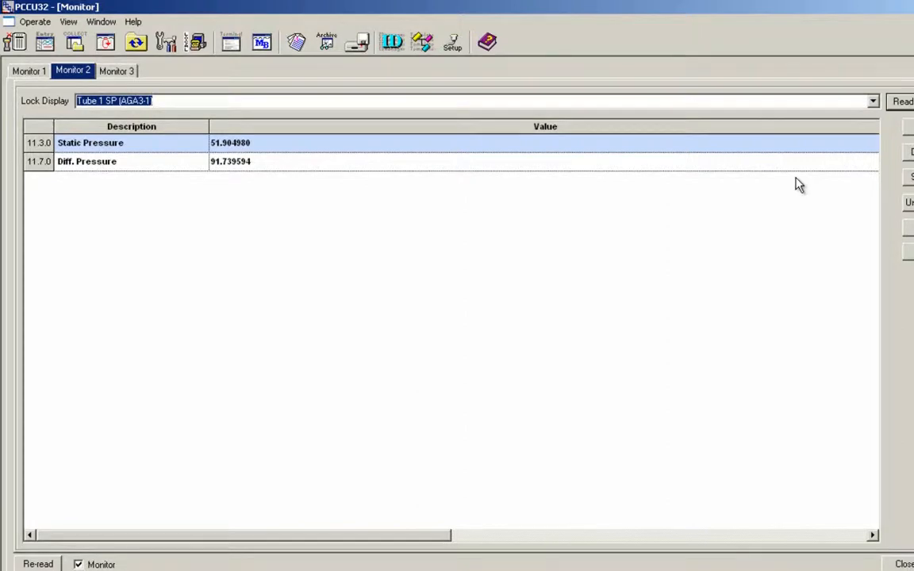
Step: Delete the Diff. Pressure entry from the Monitor 2 list
click(132, 167)
click(45, 164)
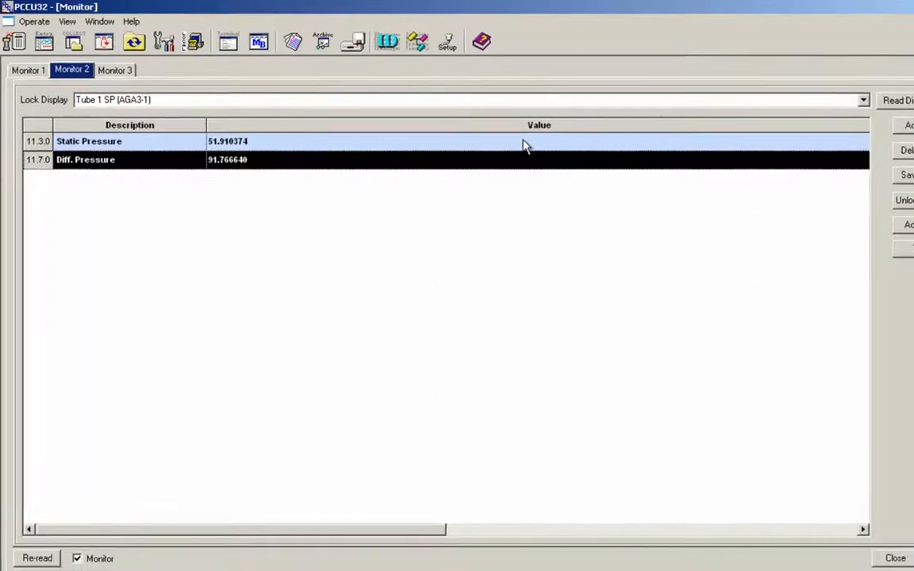
click(889, 149)
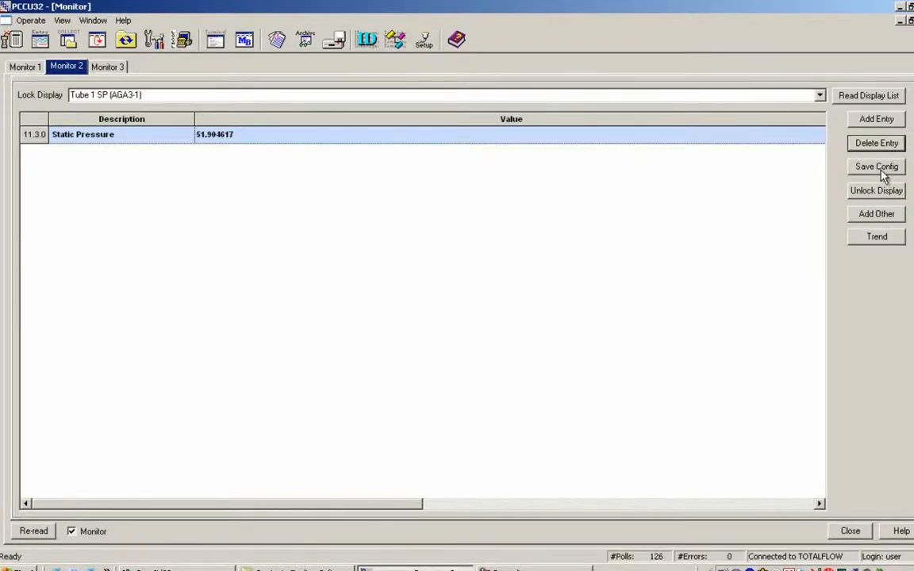
Step: Save the Monitor 2 configuration and unlock the device display
click(884, 176)
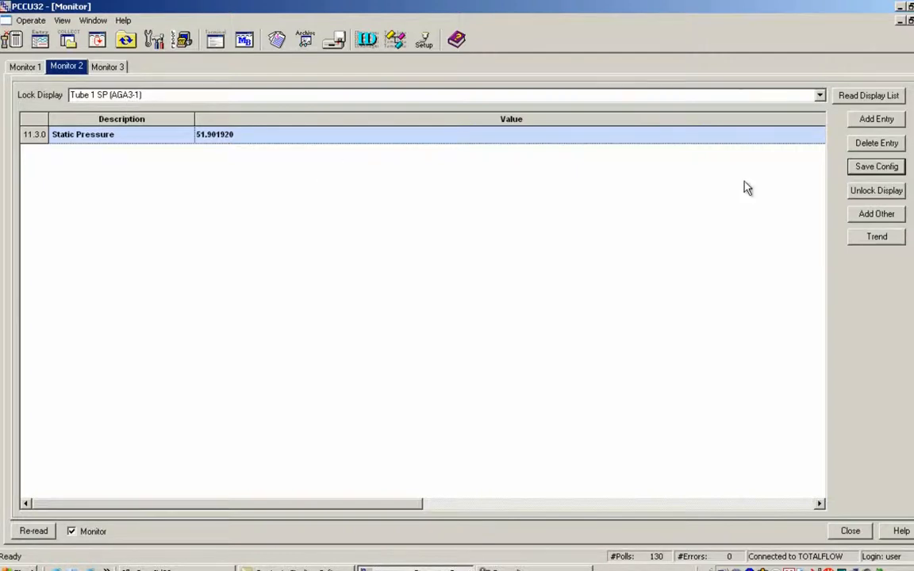
click(856, 191)
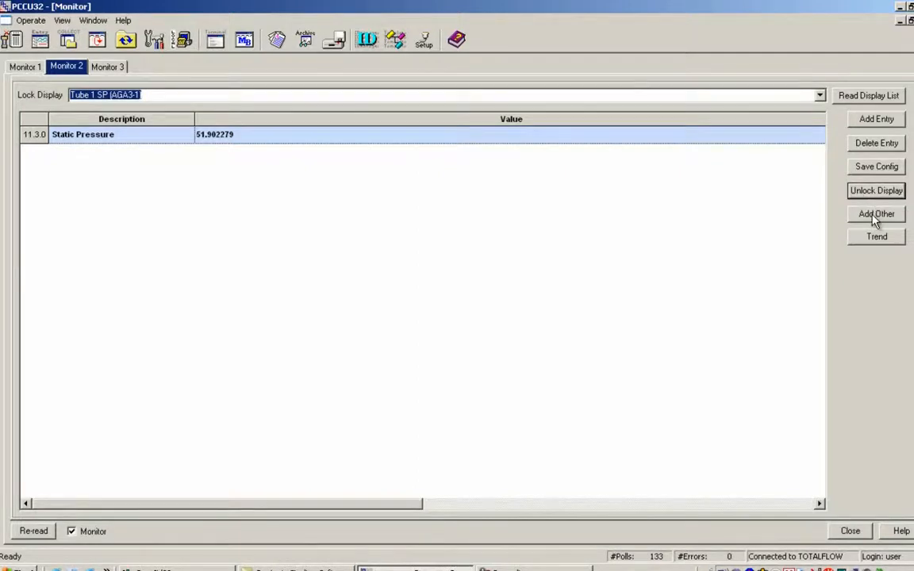
Step: Add another register to Monitor 2 with description Static Pressure, register 11.3.0 and type Float
click(875, 214)
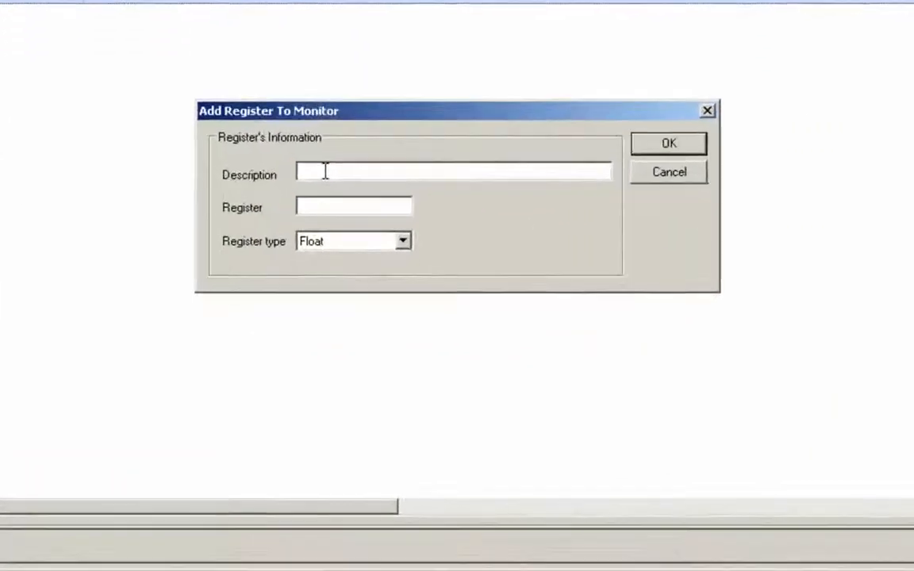
text(Sta)
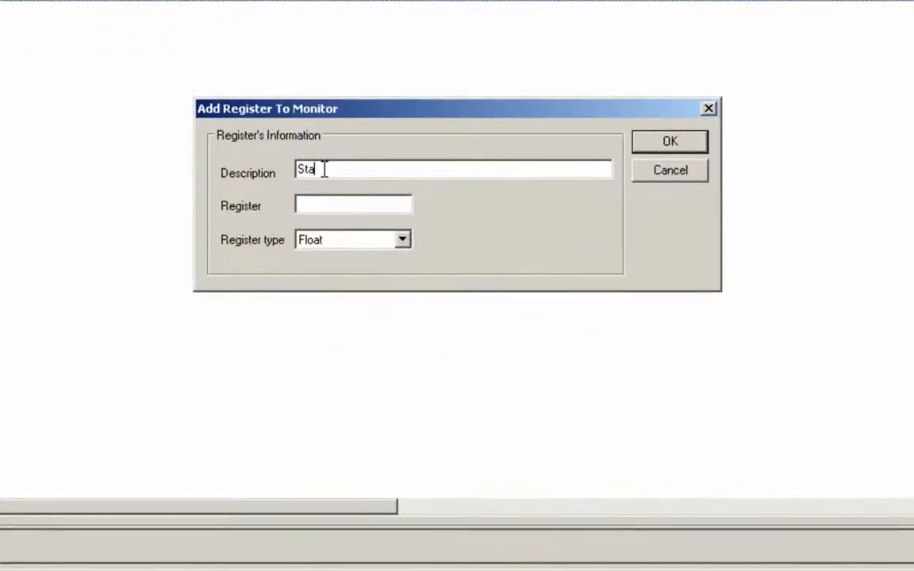
text(tic Pressure)
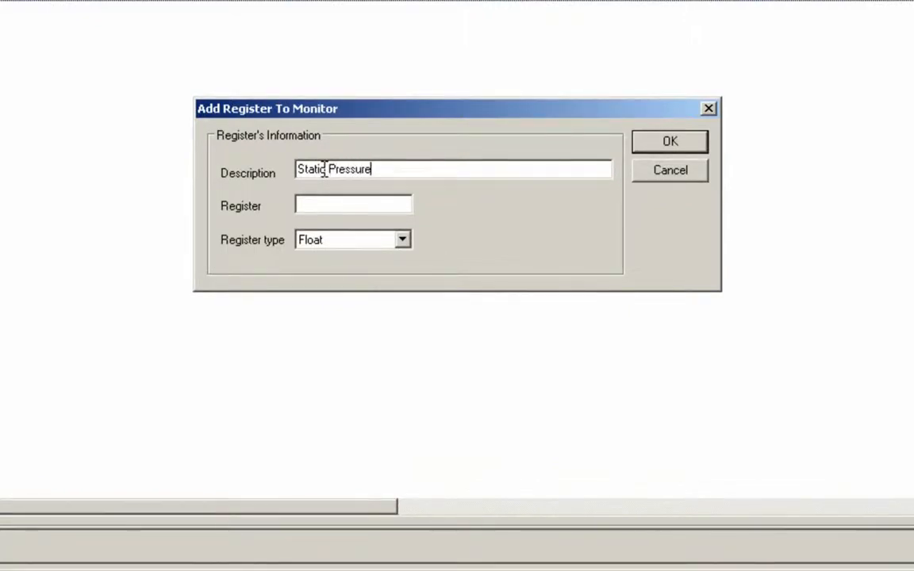
click(332, 204)
text(11.3.0)
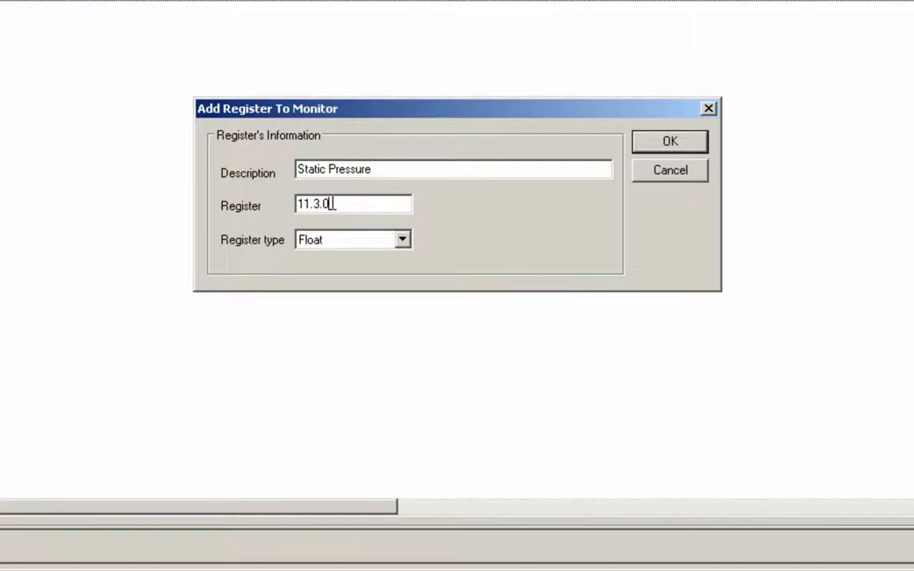
click(402, 240)
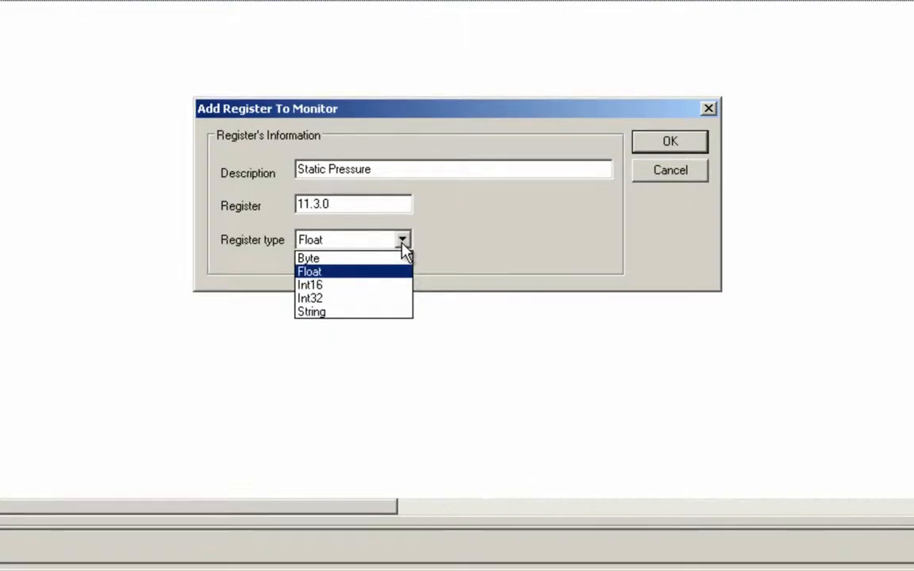
click(403, 242)
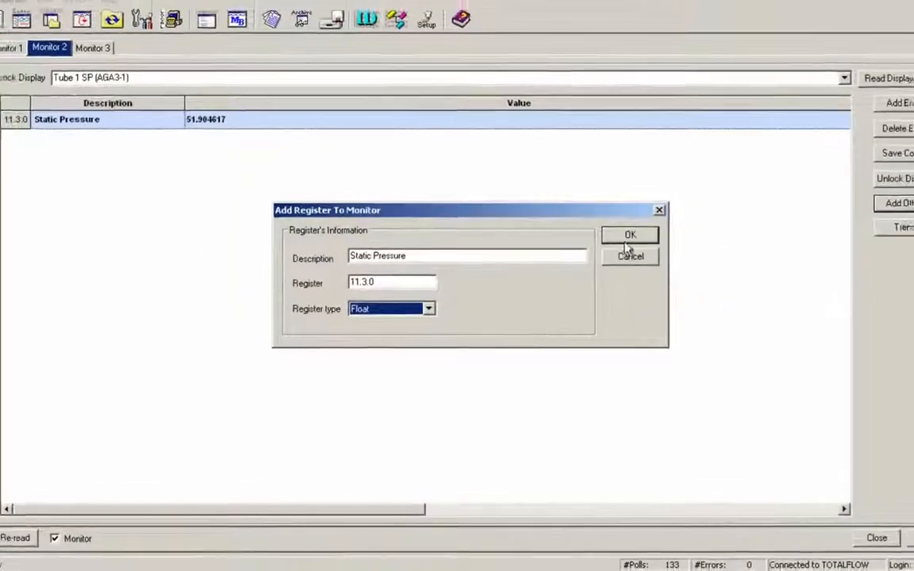
click(633, 236)
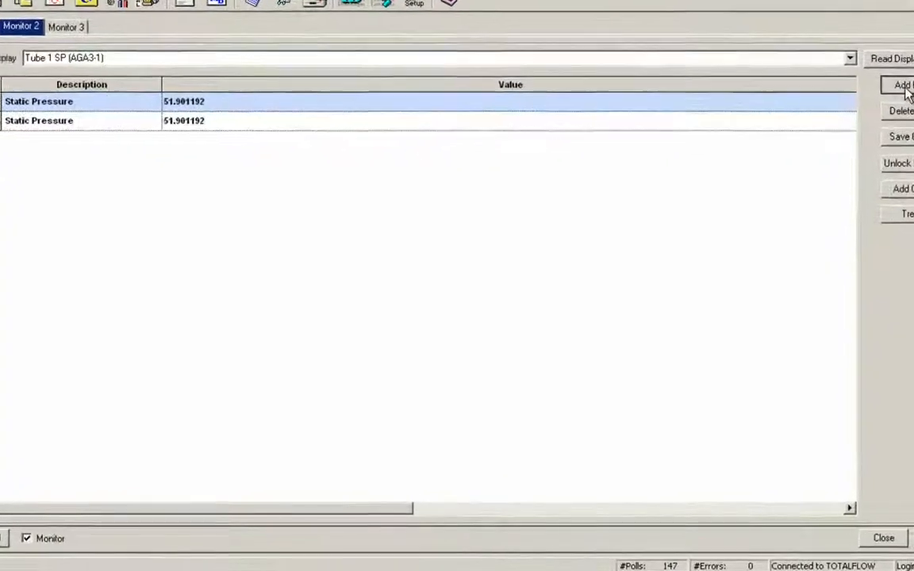
Step: Review the predefined entries available for insertion and the blank register form, cancelling both dialogs without adding anything
click(904, 87)
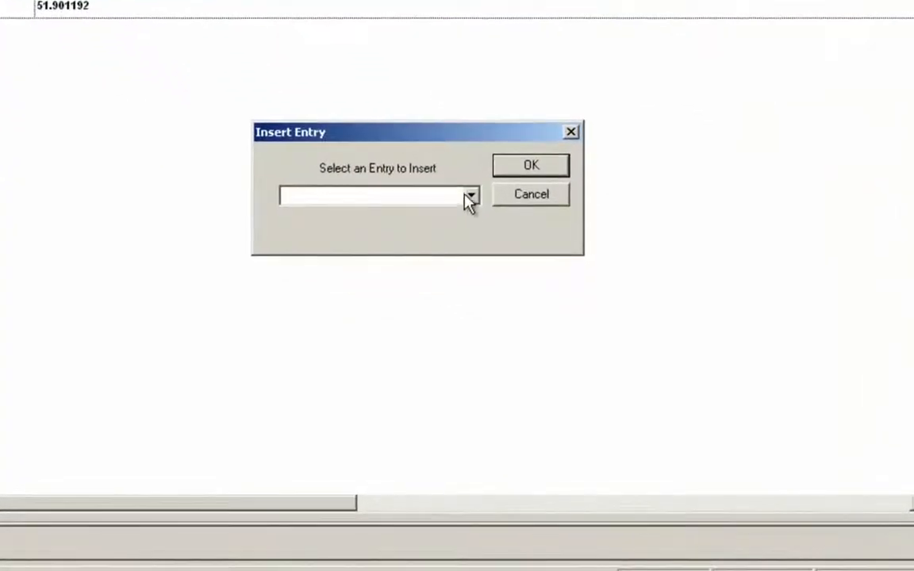
click(505, 268)
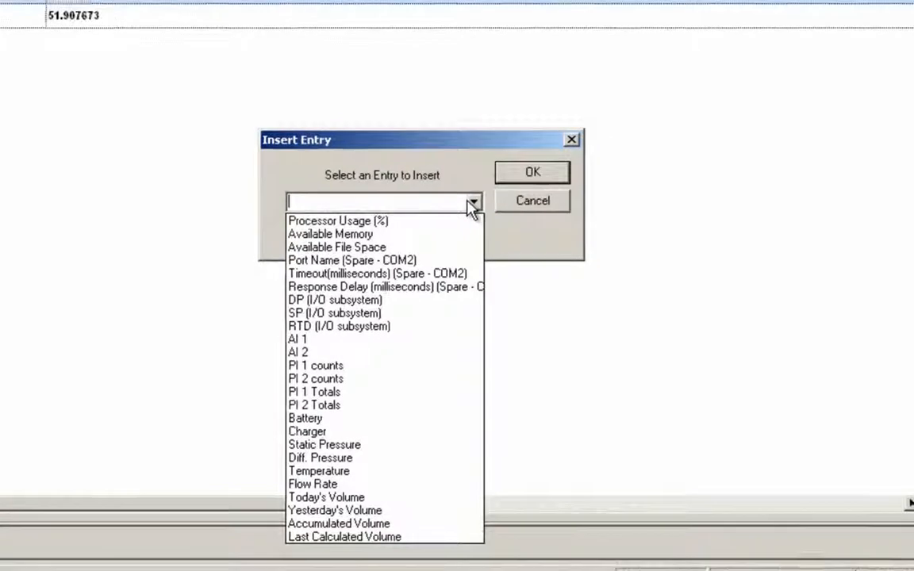
click(470, 196)
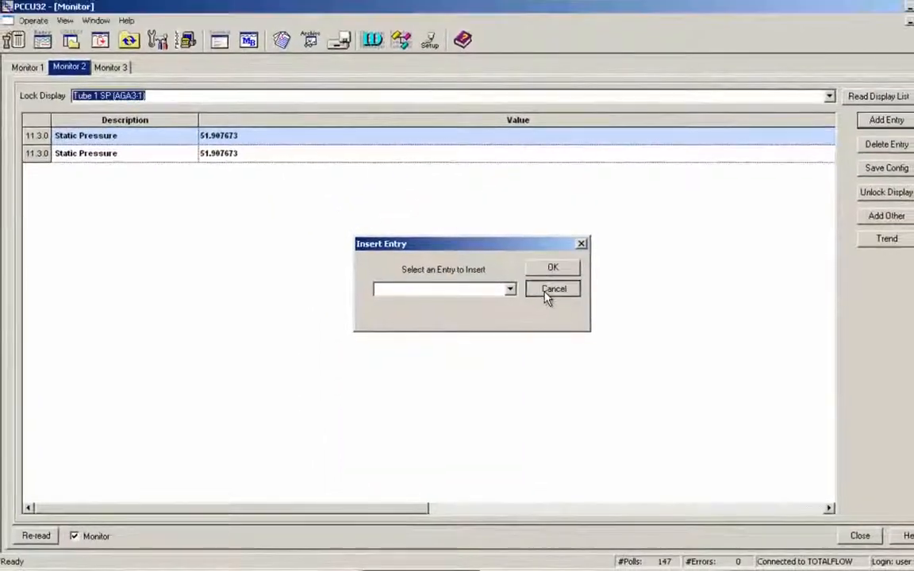
click(551, 283)
click(901, 215)
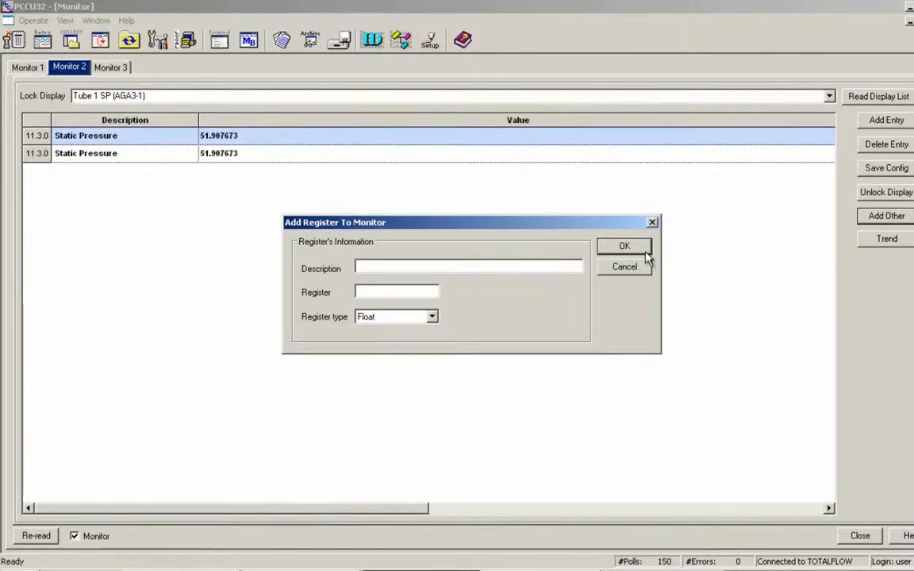
click(635, 268)
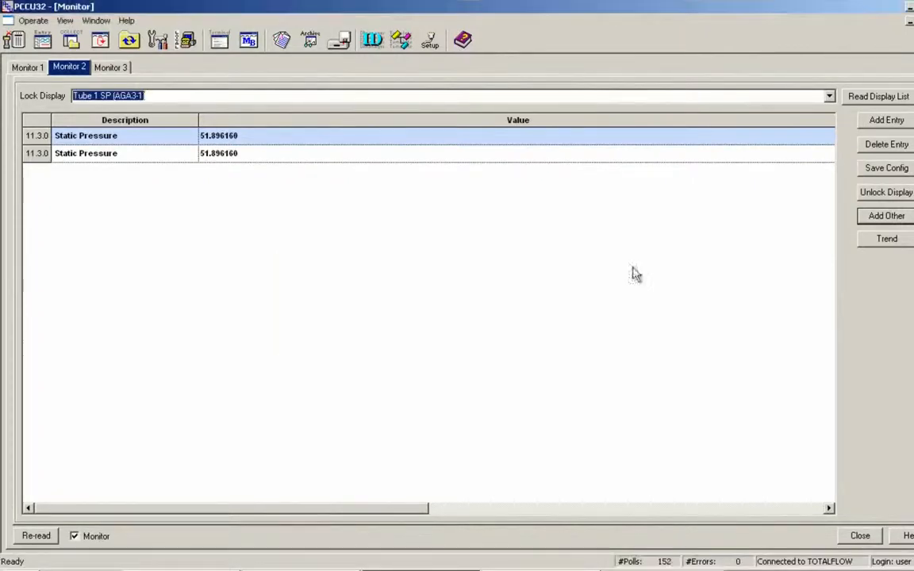
Step: Save the monitor configuration with both Static Pressure entries and close Monitor mode
click(888, 173)
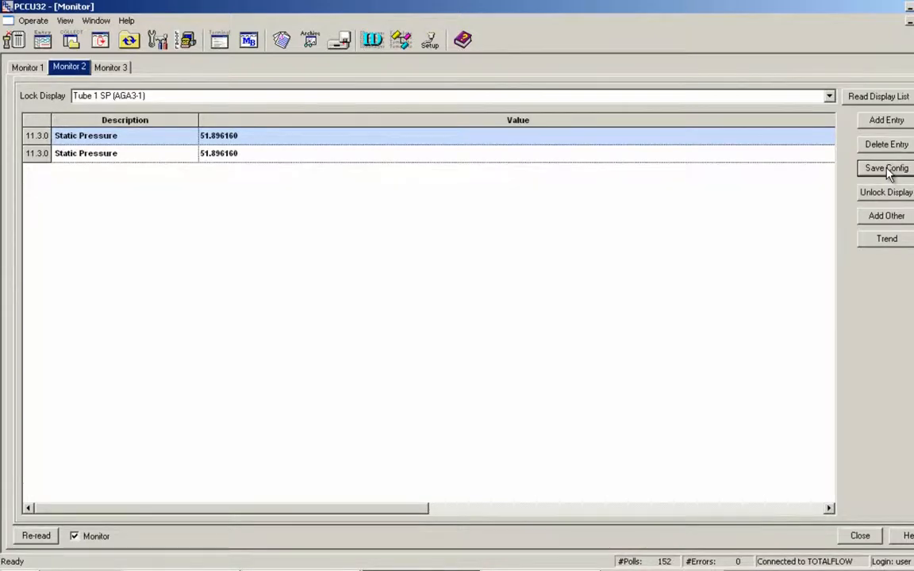
click(858, 537)
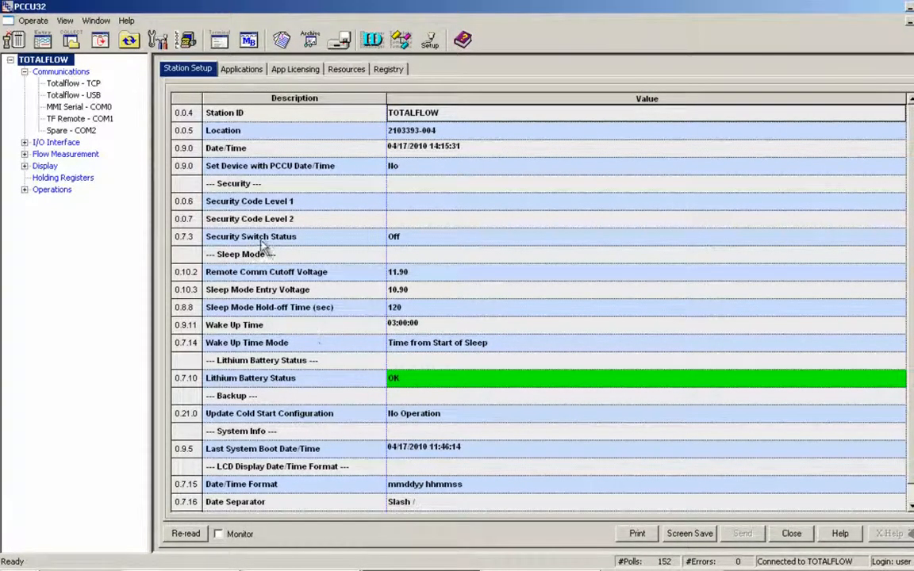
Step: Expand Flow Measurement in the TOTALFLOW tree and view its current readings to look up the Flow Rate item
click(25, 154)
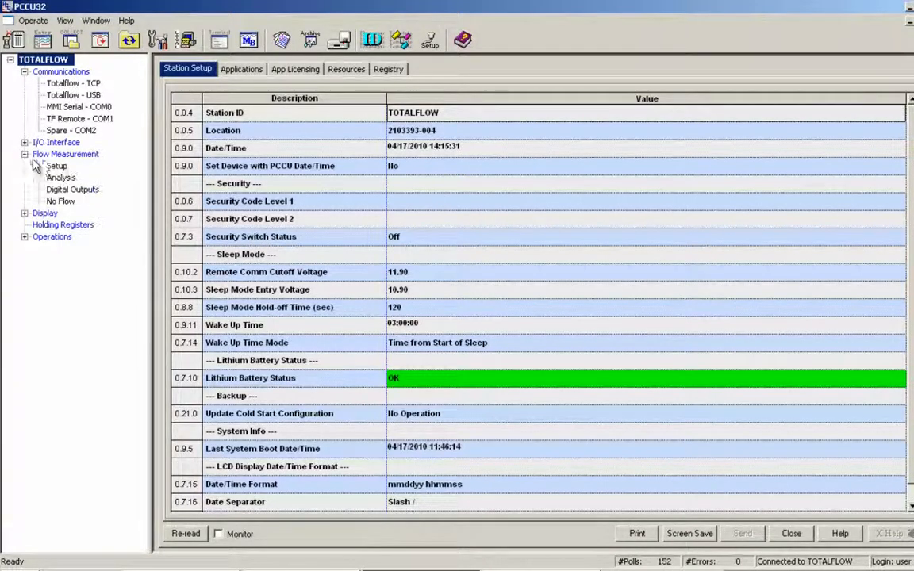
click(69, 153)
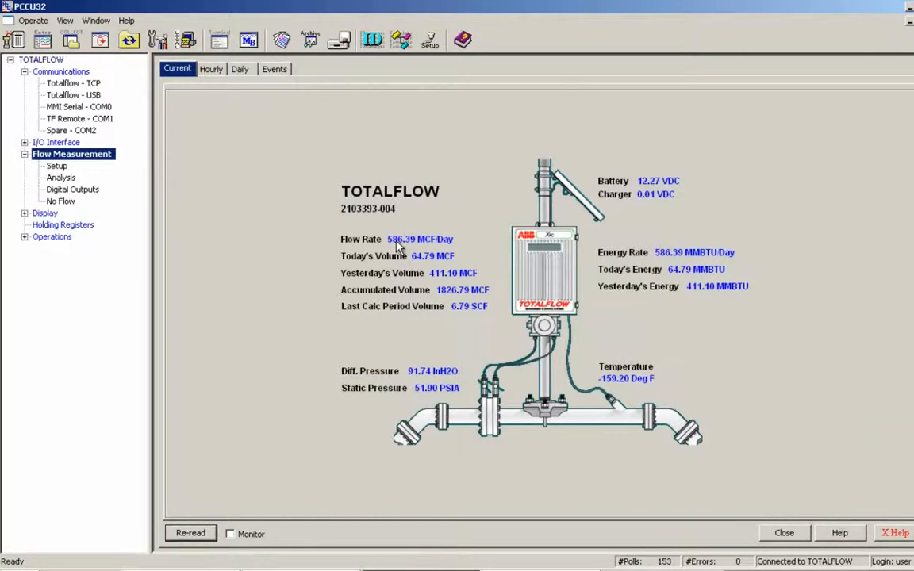
Step: Reopen Monitor 2 and add a register with description Flow Rate, register 11.7.19 and type Float
click(101, 42)
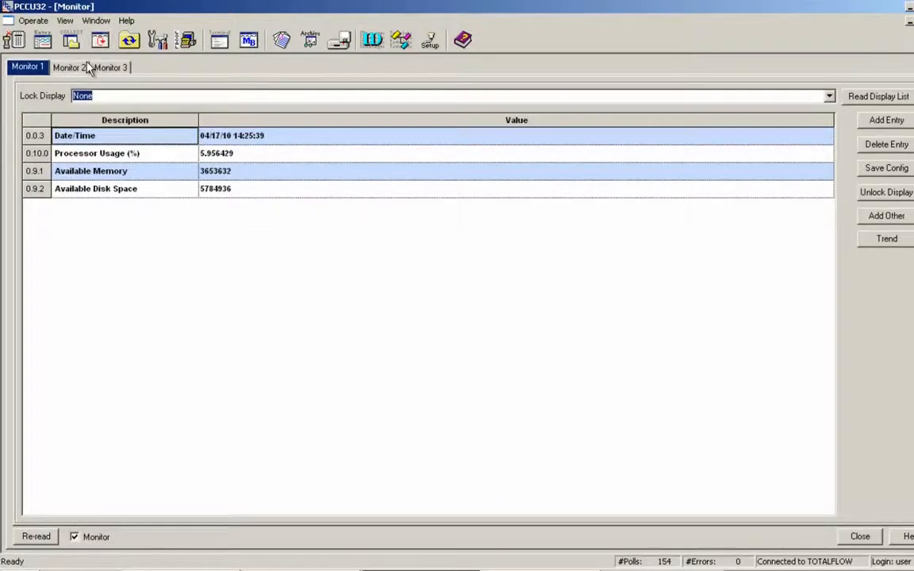
click(77, 70)
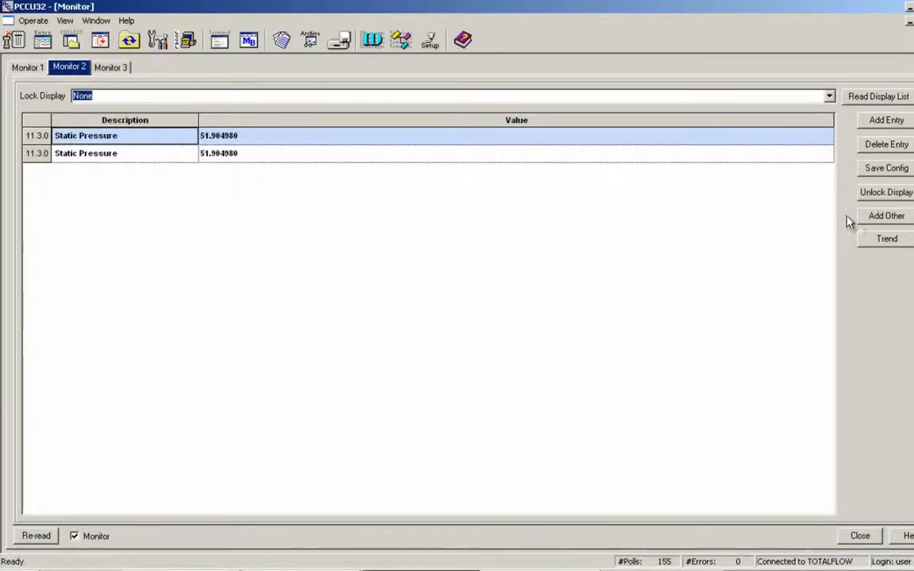
click(873, 220)
text(F)
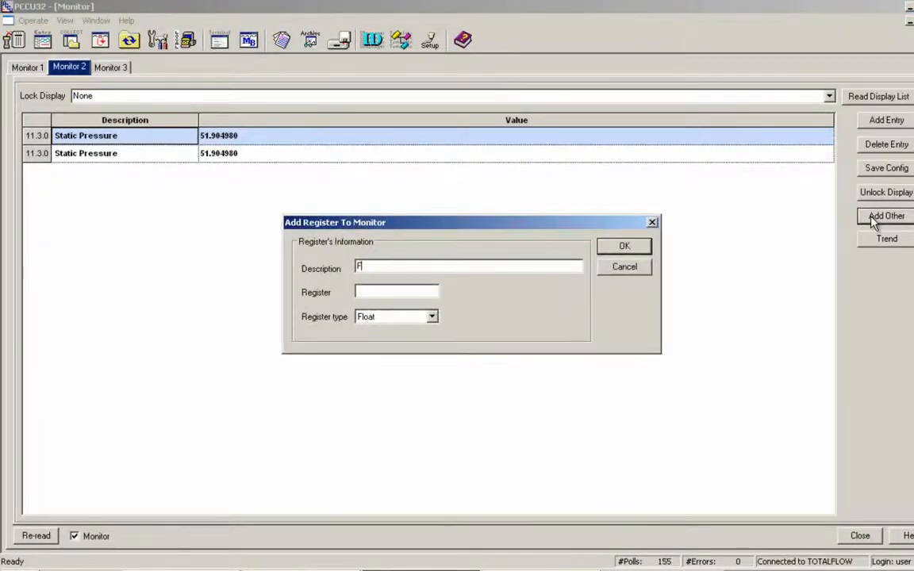
text(low R)
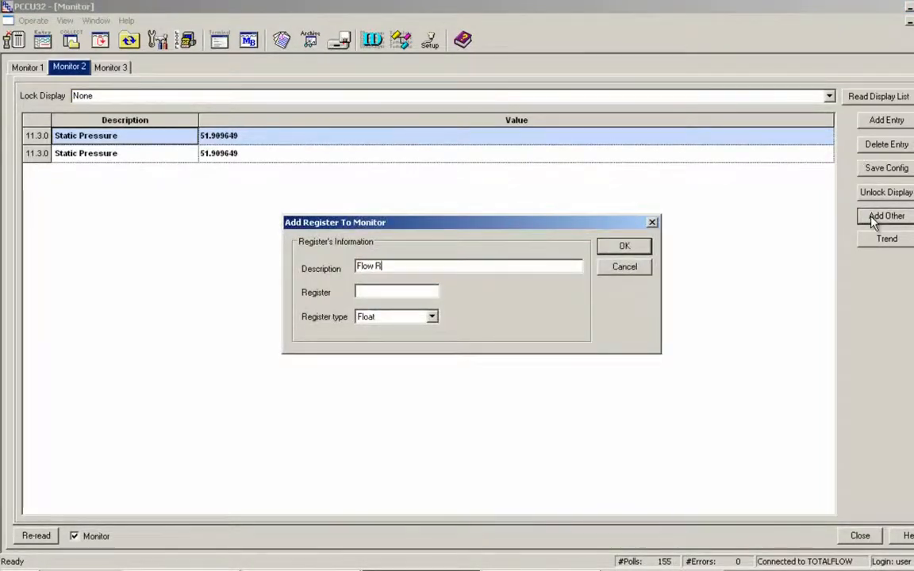
text(ate)
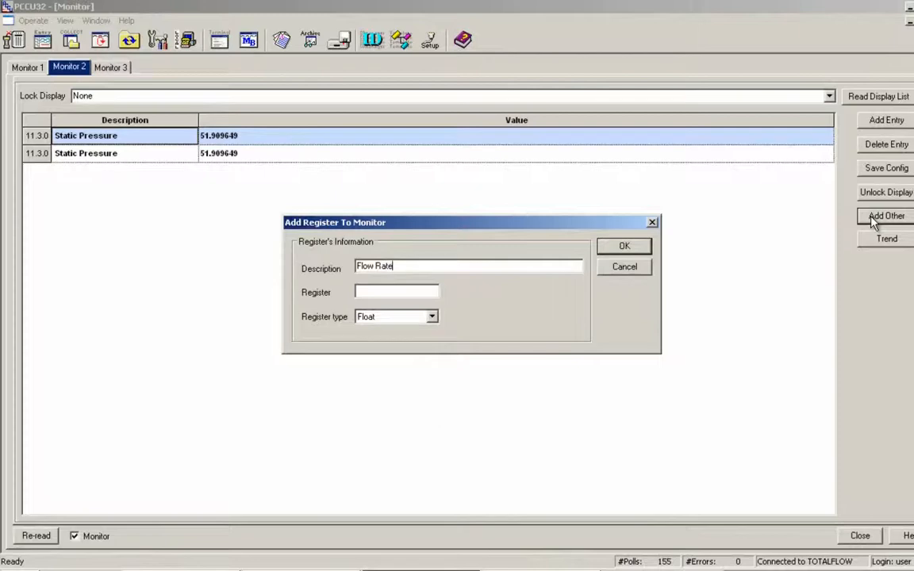
click(417, 290)
text(11.7.19)
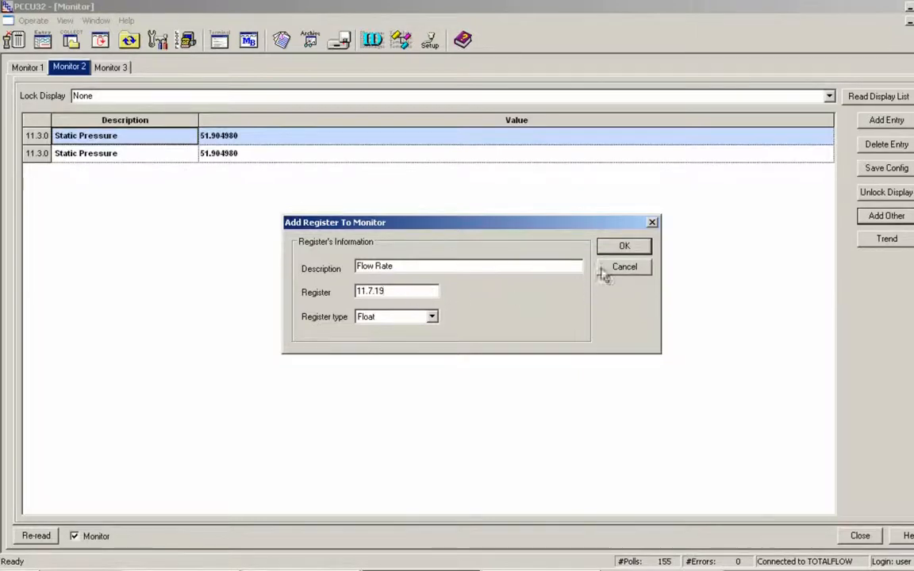
click(636, 247)
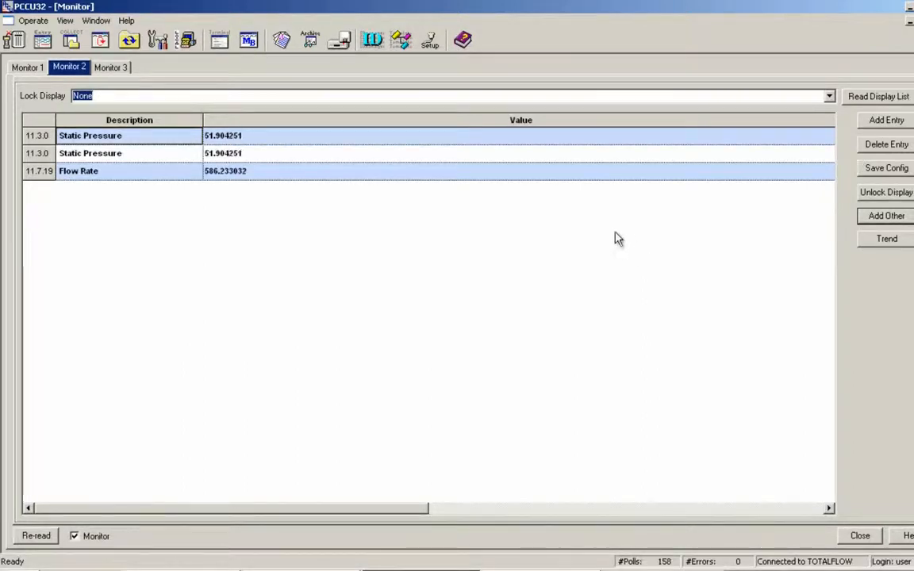
Step: Start a trend of the Monitor 2 entries, widen its Date/Time column to show full timestamps, and open the trend graph
click(888, 241)
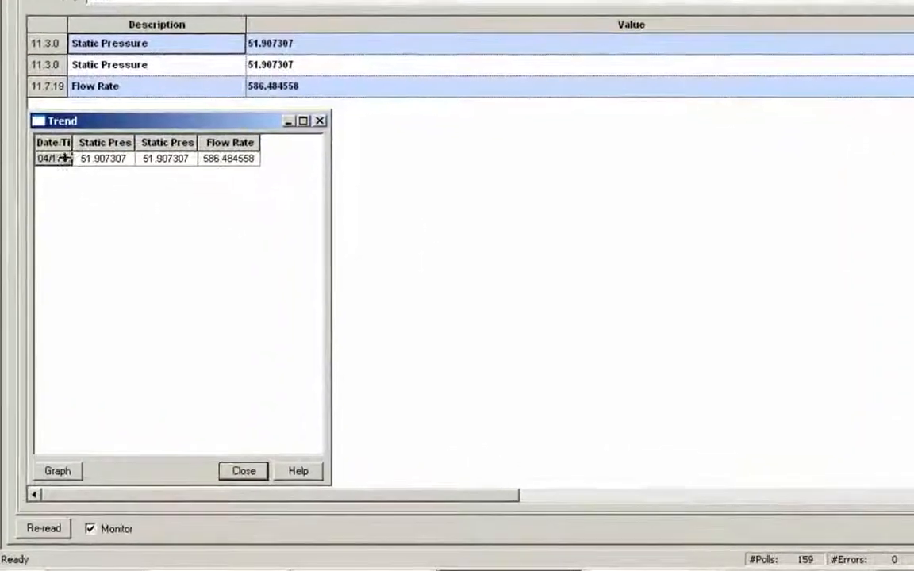
drag(66, 173, 104, 179)
drag(116, 140, 130, 134)
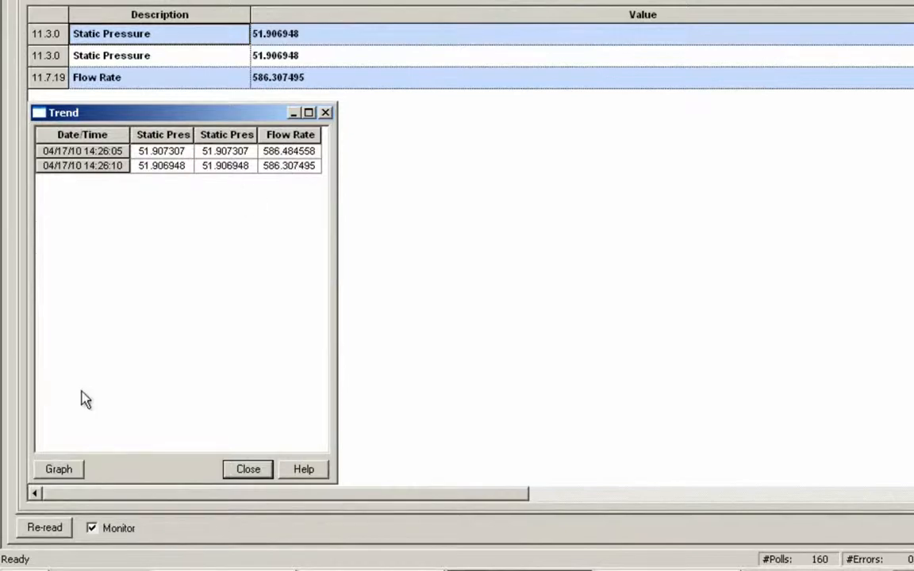
click(68, 473)
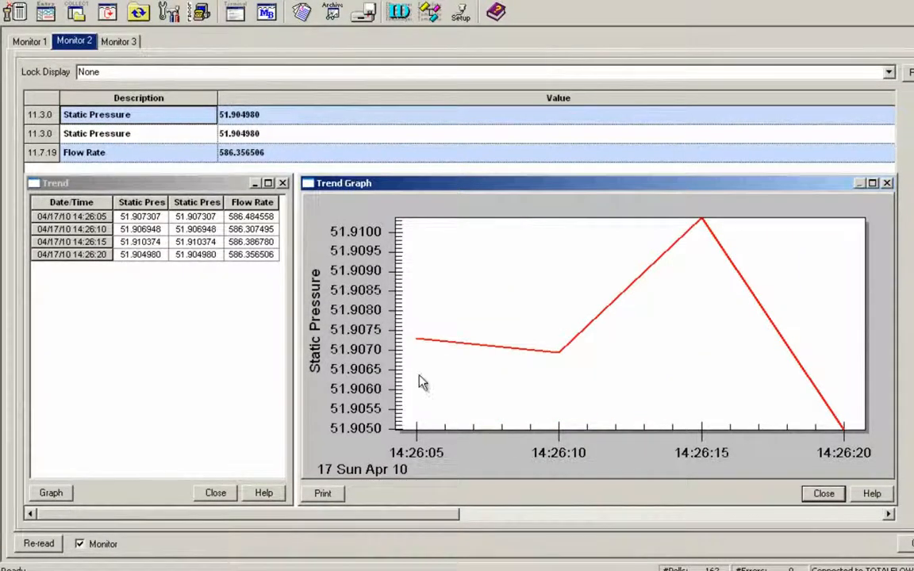
Step: Customize the trend graph so that Y Axis 1 plots Flow Rate, and apply the change
double_click(483, 372)
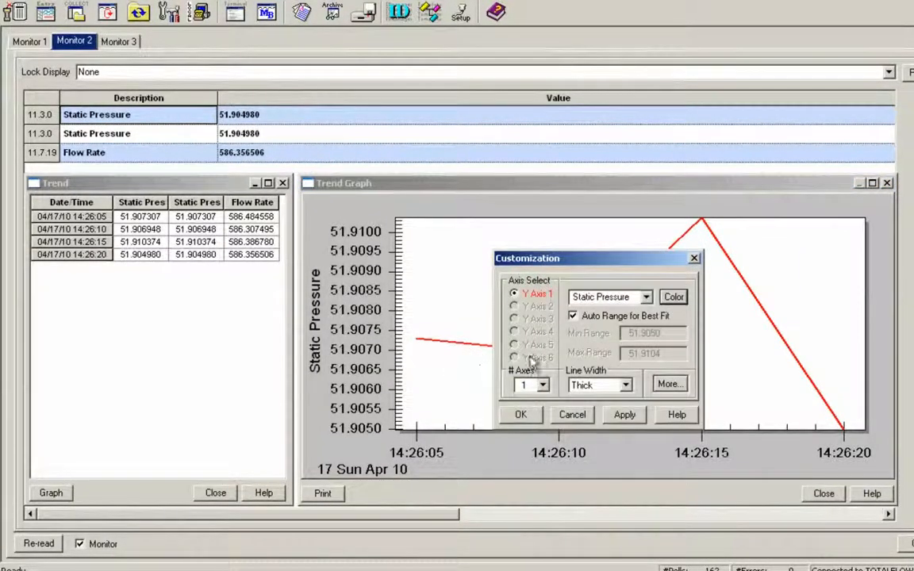
click(646, 296)
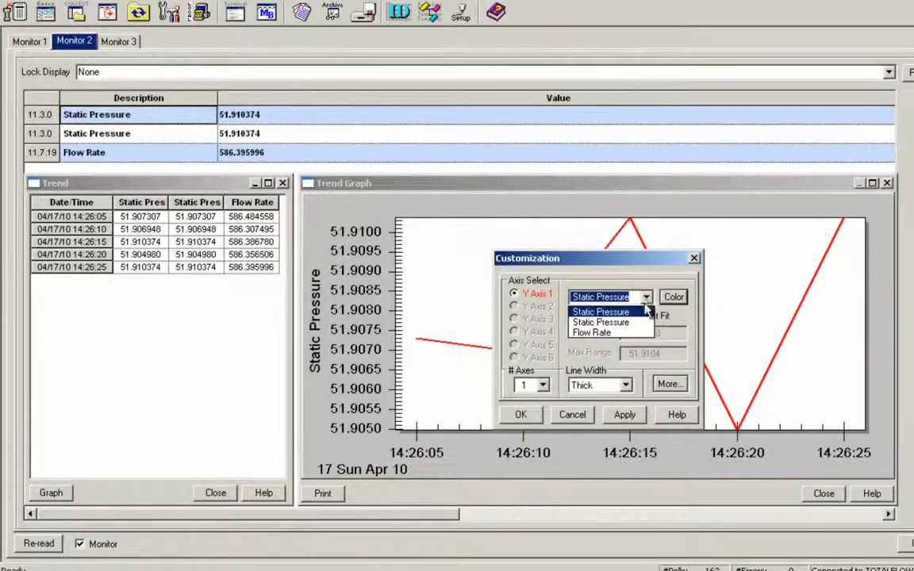
click(637, 336)
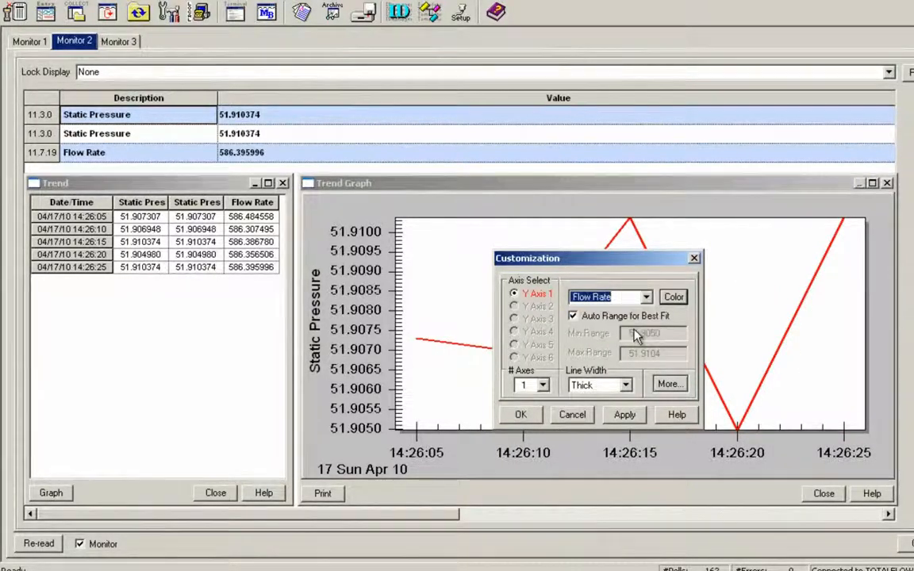
click(624, 415)
click(521, 414)
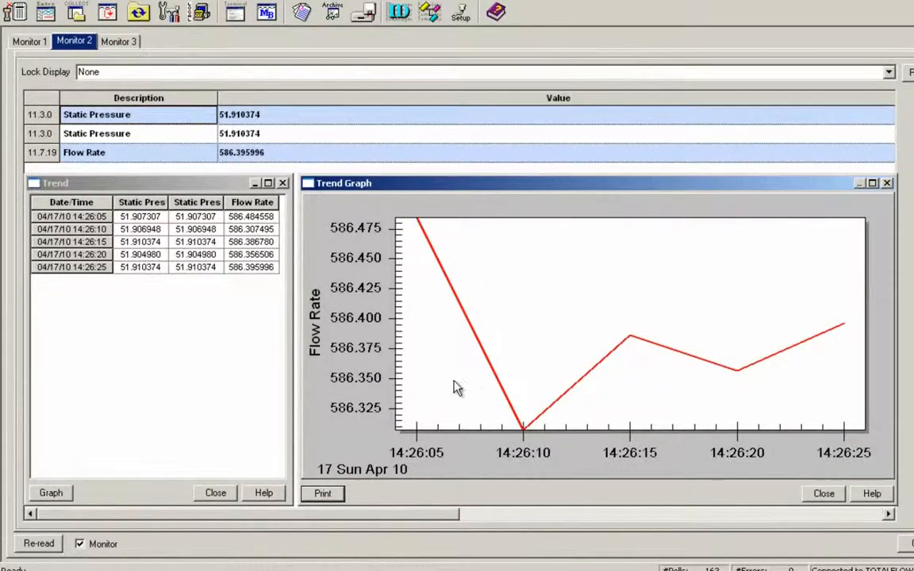